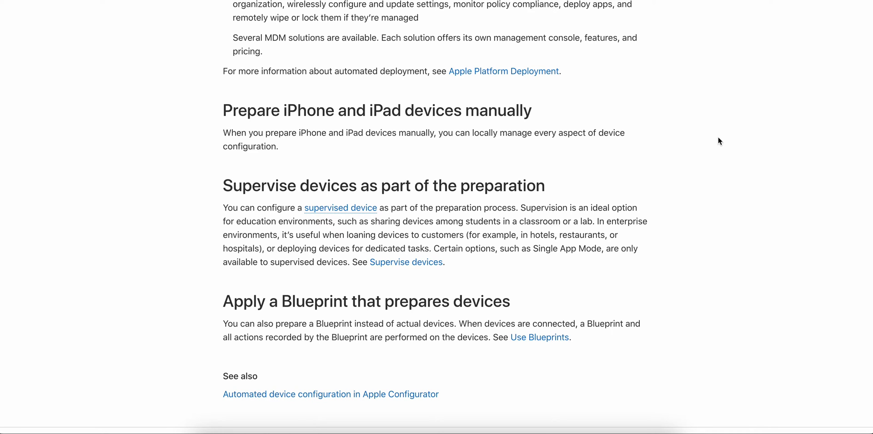
# Scroll down through the user guide's device preparation sections.
pyautogui.scroll(8, 719, 138)
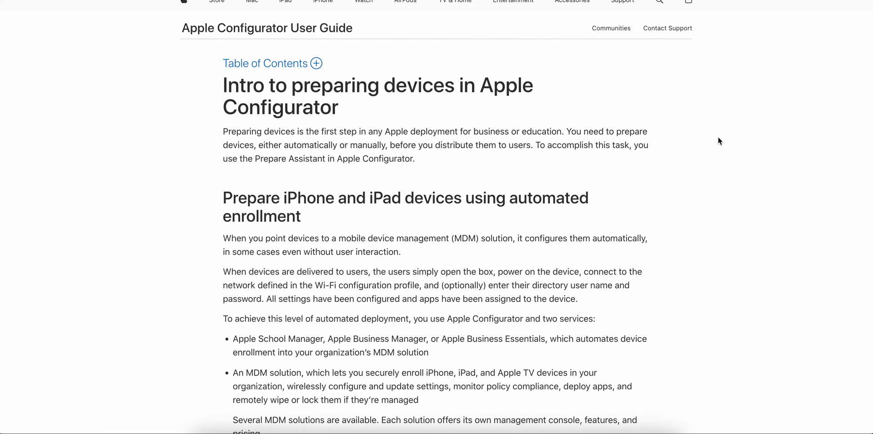
pyautogui.scroll(-1, 727, 142)
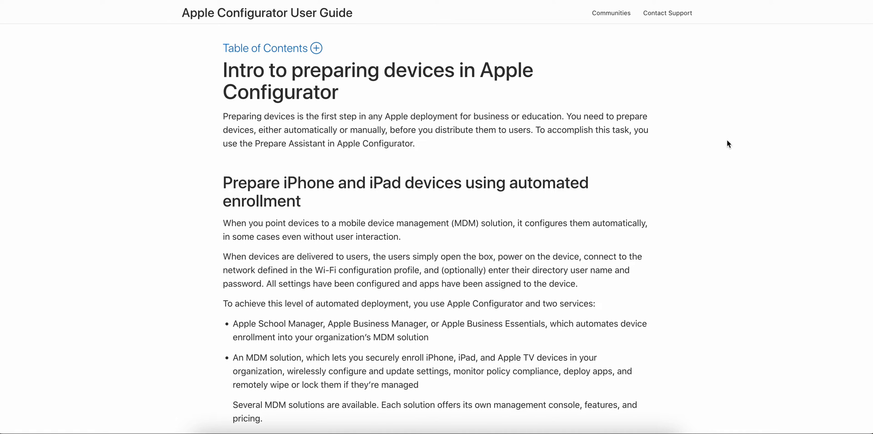
pyautogui.scroll(-4, 727, 141)
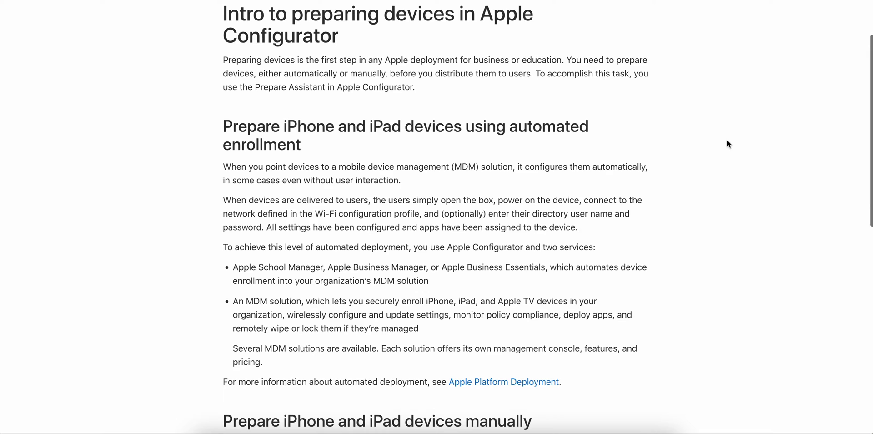
pyautogui.scroll(-1, 727, 141)
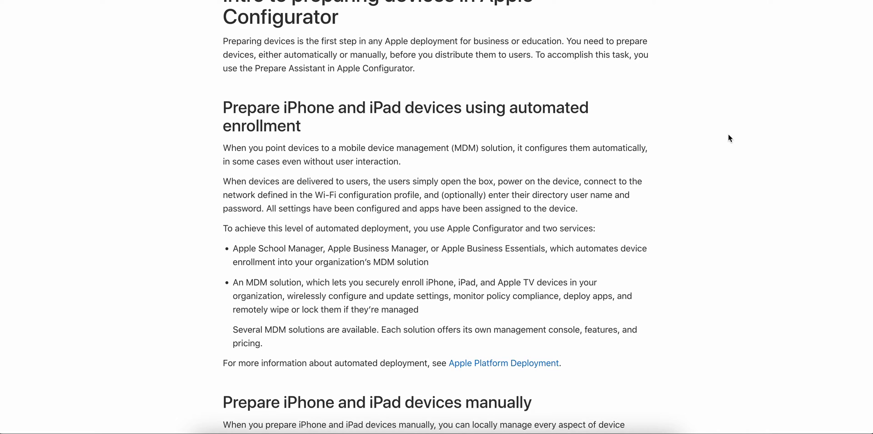
pyautogui.scroll(-2, 729, 135)
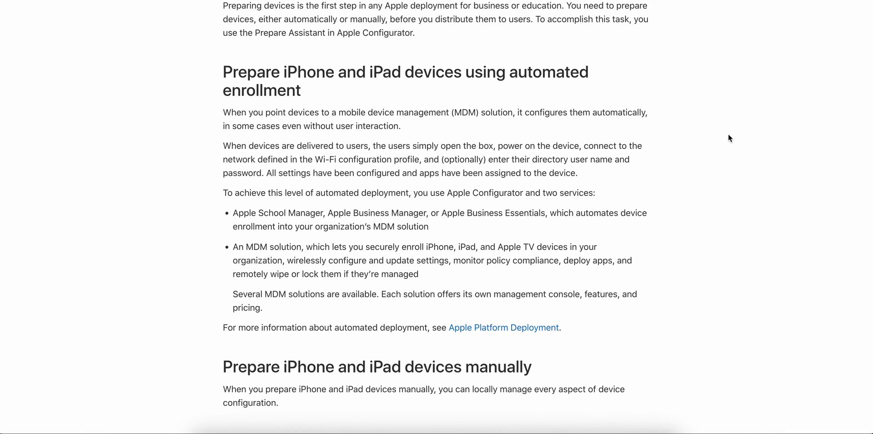
pyautogui.scroll(-2, 728, 138)
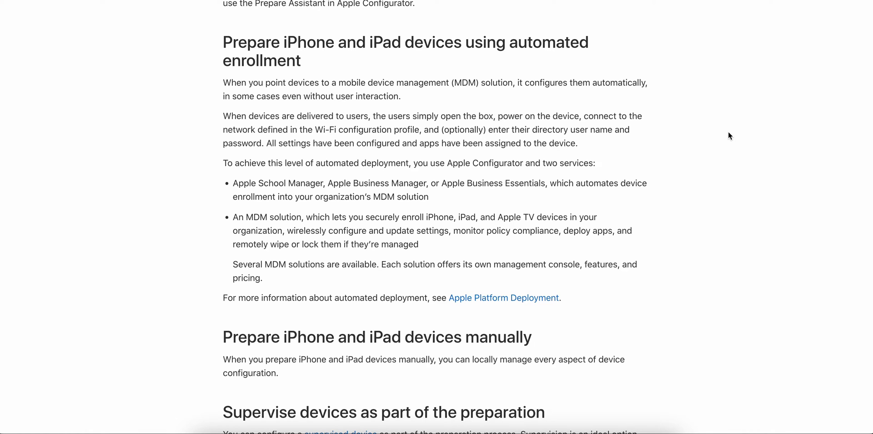
pyautogui.scroll(-2, 729, 136)
pyautogui.scroll(-5, 728, 136)
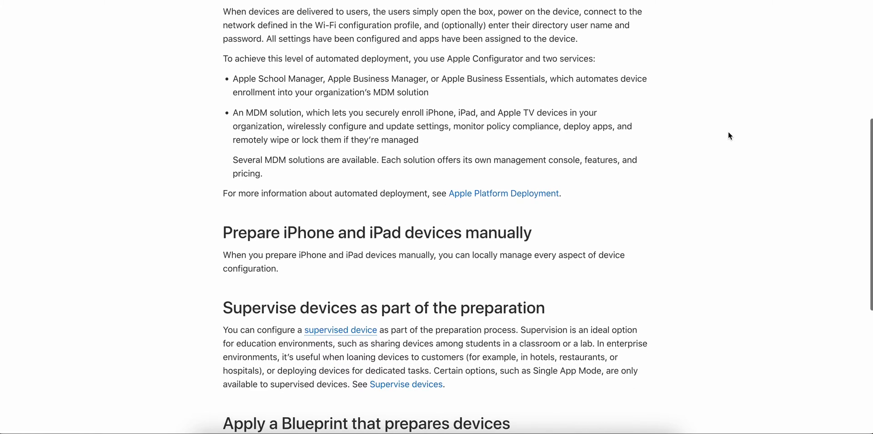
pyautogui.scroll(-3, 727, 135)
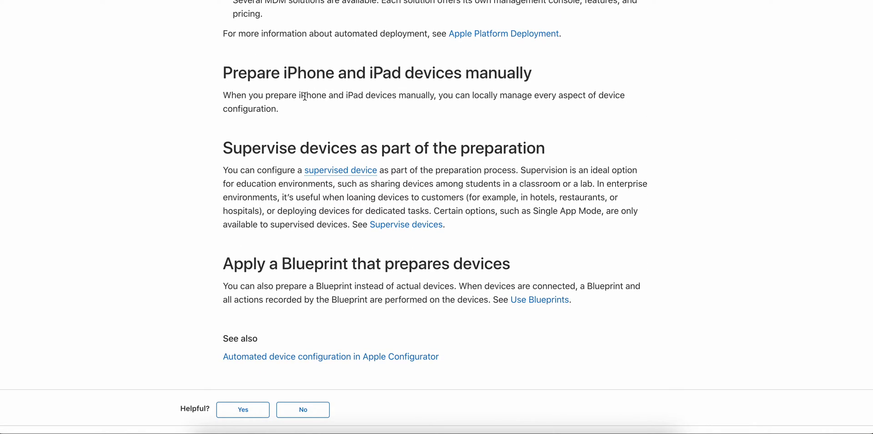
# Highlight the manual preparation paragraph and the Supervise devices heading, clearing each selection.
pyautogui.moveTo(289, 110); pyautogui.dragTo(226, 90)
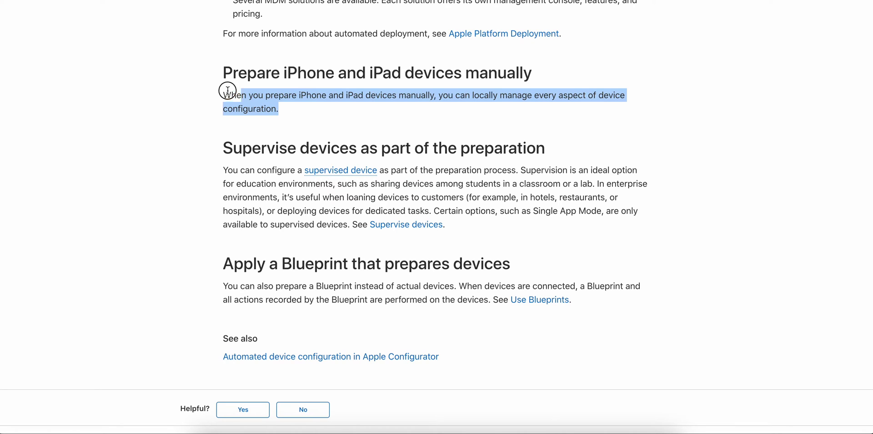
pyautogui.click(337, 112)
pyautogui.moveTo(546, 140); pyautogui.dragTo(245, 142)
pyautogui.click(592, 135)
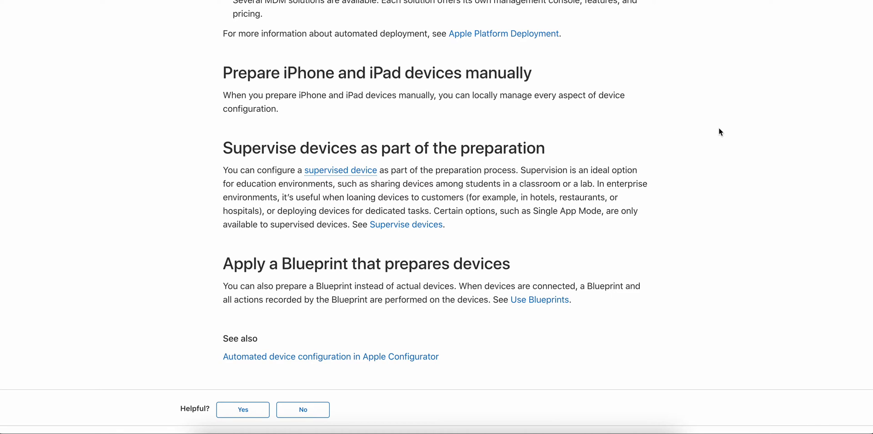
pyautogui.scroll(-1, 720, 131)
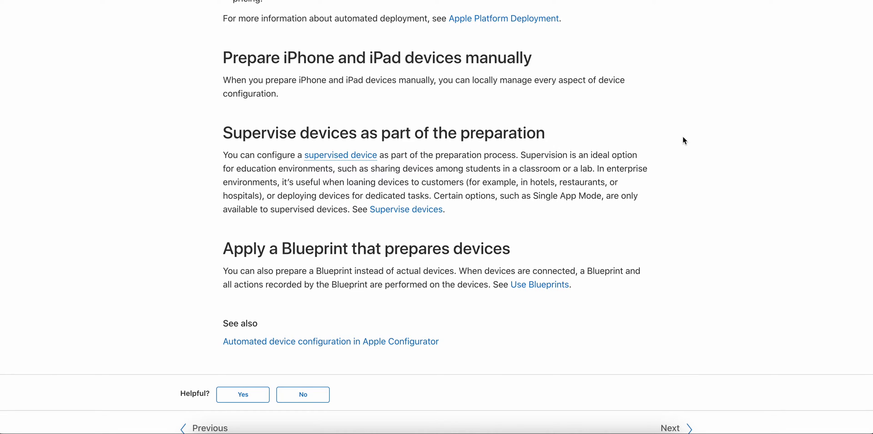
# Highlight the Apply a Blueprint heading, then clear the selection.
pyautogui.moveTo(233, 250); pyautogui.dragTo(427, 251)
pyautogui.moveTo(519, 250); pyautogui.dragTo(223, 240)
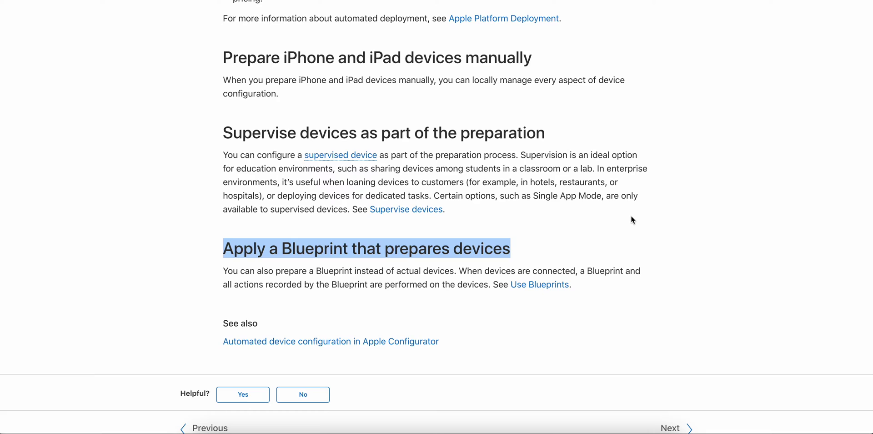
pyautogui.click(730, 206)
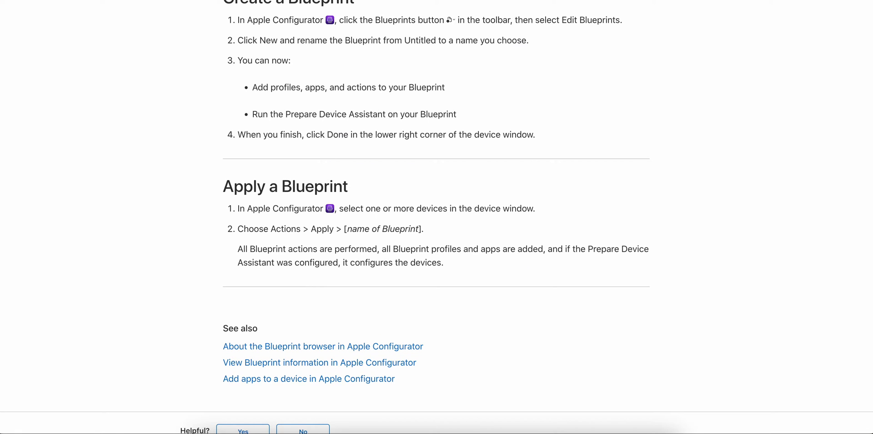
pyautogui.scroll(5, 682, 156)
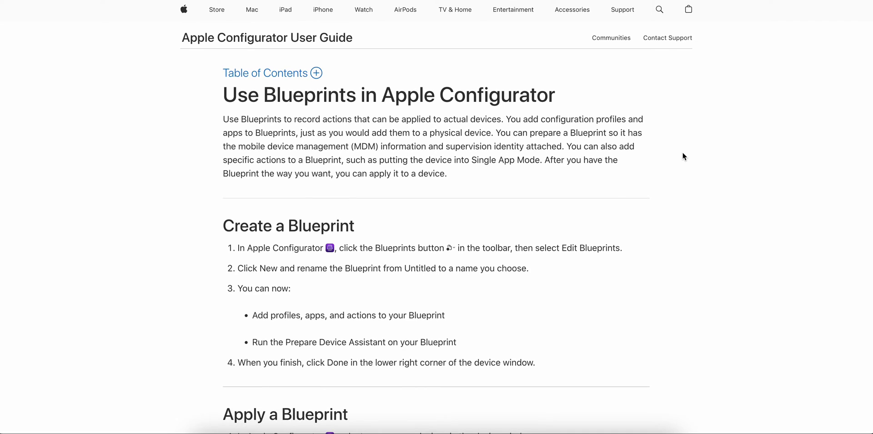
pyautogui.moveTo(230, 120); pyautogui.dragTo(374, 128)
pyautogui.click(485, 115)
pyautogui.moveTo(555, 94); pyautogui.dragTo(338, 94)
pyautogui.click(272, 129)
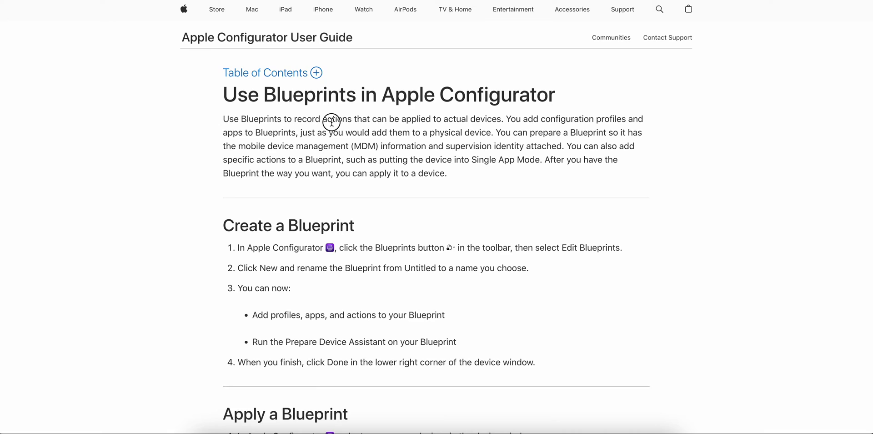
pyautogui.moveTo(230, 120); pyautogui.dragTo(322, 120)
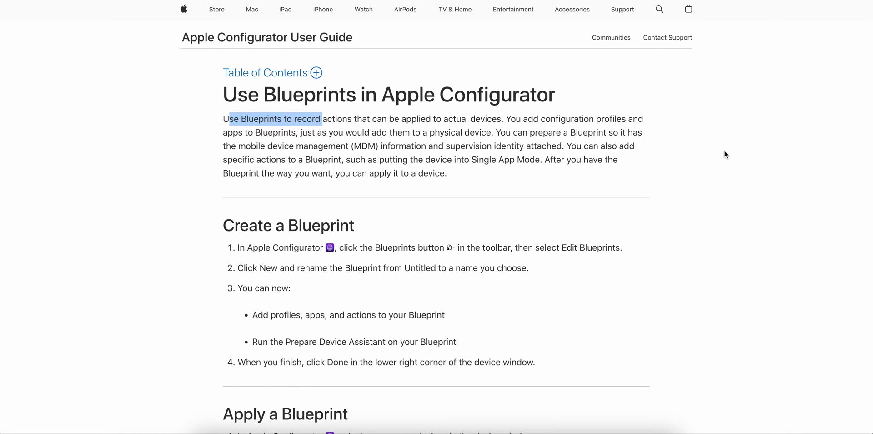
# Highlight the intro phrases about applying to devices, adding configuration profiles and adding apps.
pyautogui.moveTo(387, 119); pyautogui.dragTo(512, 122)
pyautogui.click(542, 122)
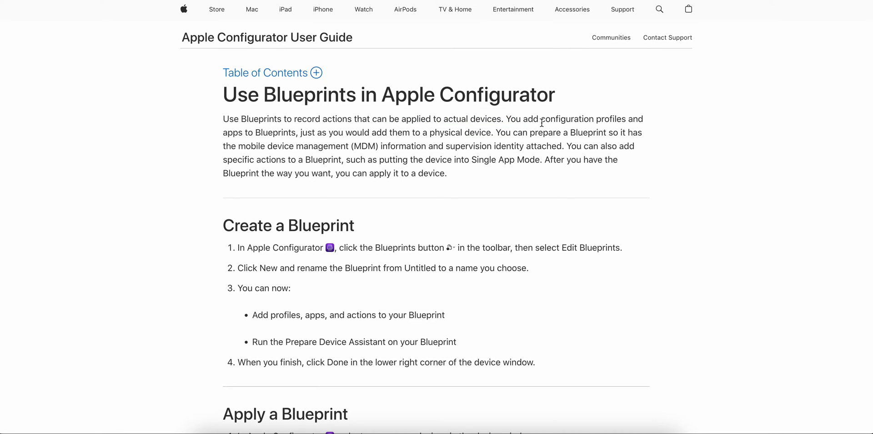
pyautogui.moveTo(629, 119); pyautogui.dragTo(527, 121)
pyautogui.moveTo(228, 132); pyautogui.dragTo(448, 133)
pyautogui.click(697, 134)
# Highlight the MDM and Single App Mode phrases, then switch to Apple Configurator.
pyautogui.moveTo(273, 146); pyautogui.dragTo(413, 147)
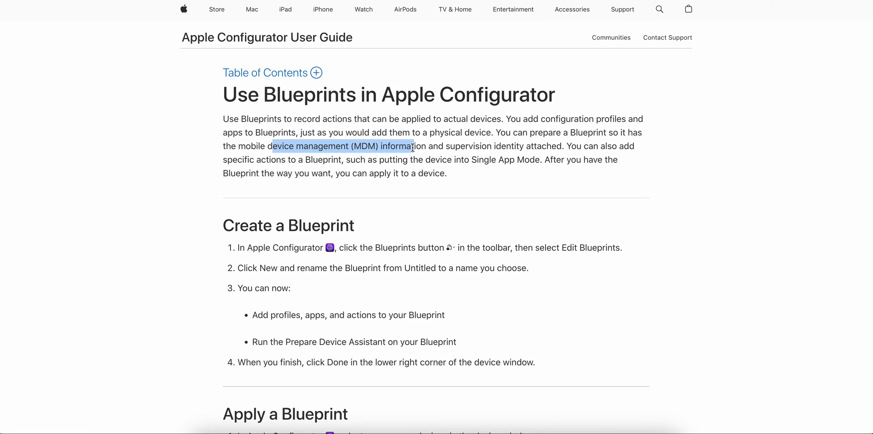
pyautogui.moveTo(541, 160); pyautogui.dragTo(478, 159)
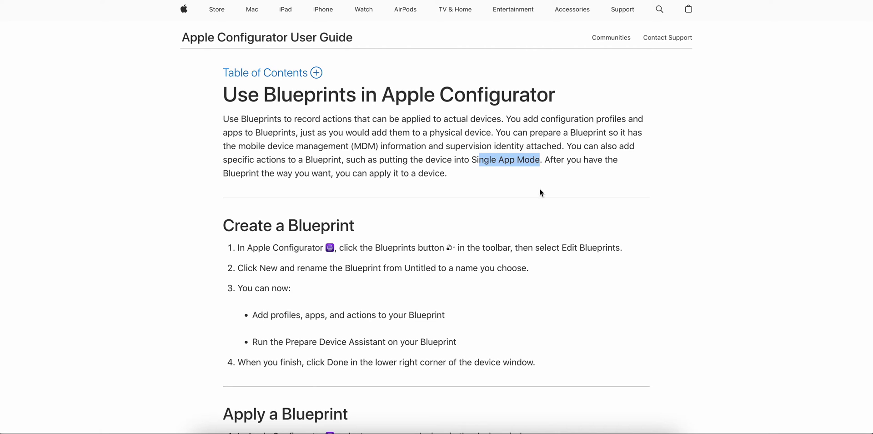
pyautogui.scroll(-2, 654, 175)
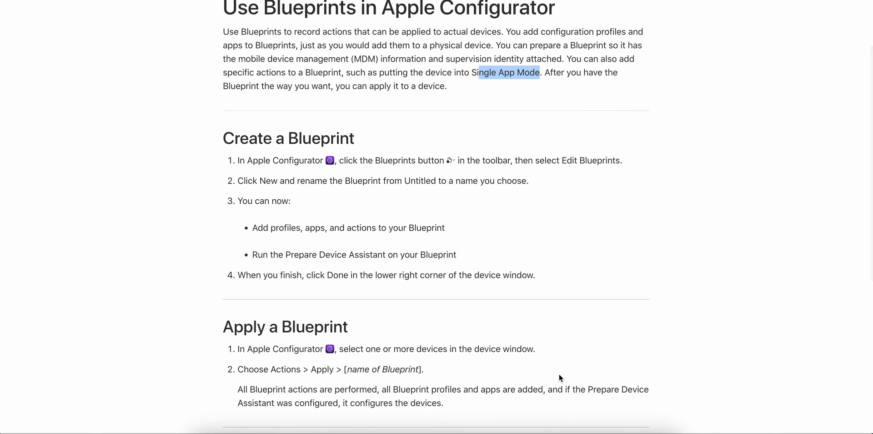
pyautogui.click(624, 430)
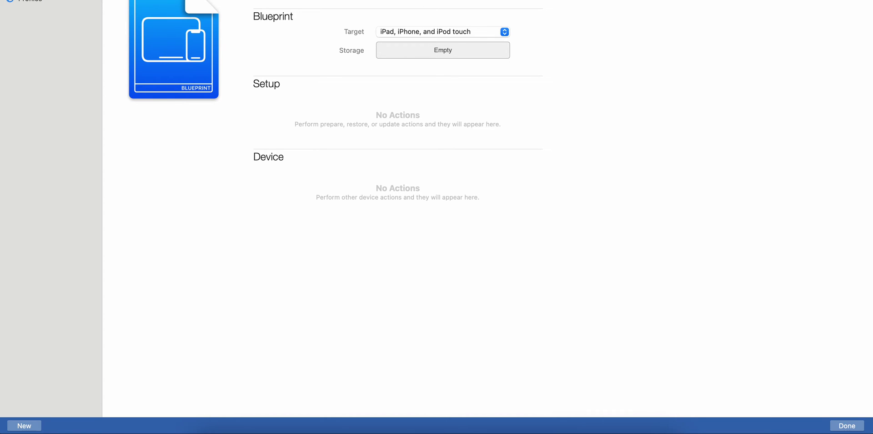
# Close the Test Blueprint window and reopen the main window from the Dock.
pyautogui.click(364, 16)
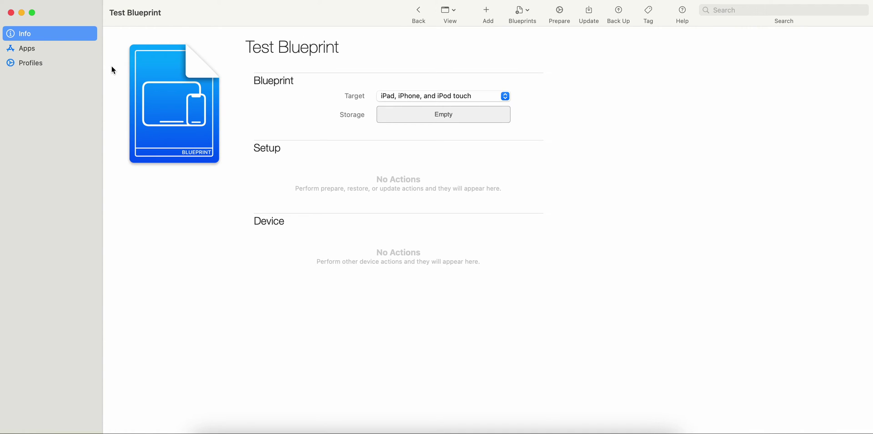
pyautogui.click(11, 13)
pyautogui.click(626, 431)
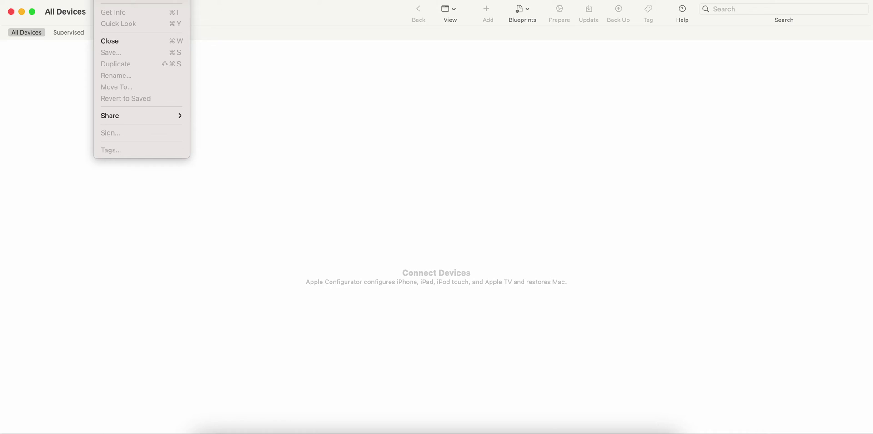
# Create a new blueprint and name it 'iOS Blueprint'.
pyautogui.press('super+n')
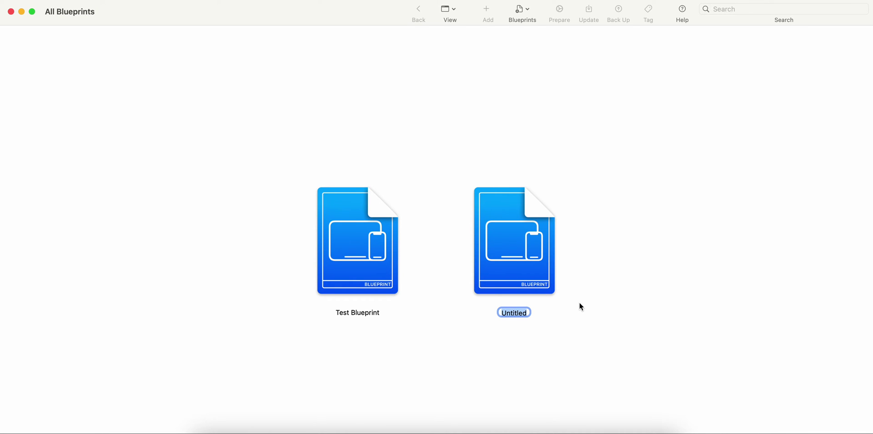
pyautogui.write('Blus')
pyautogui.press('BackSpace')
pyautogui.press('BackSpace')
pyautogui.press('BackSpace')
pyautogui.press('BackSpace')
pyautogui.write('iOS Blueprint')
pyautogui.click(675, 285)
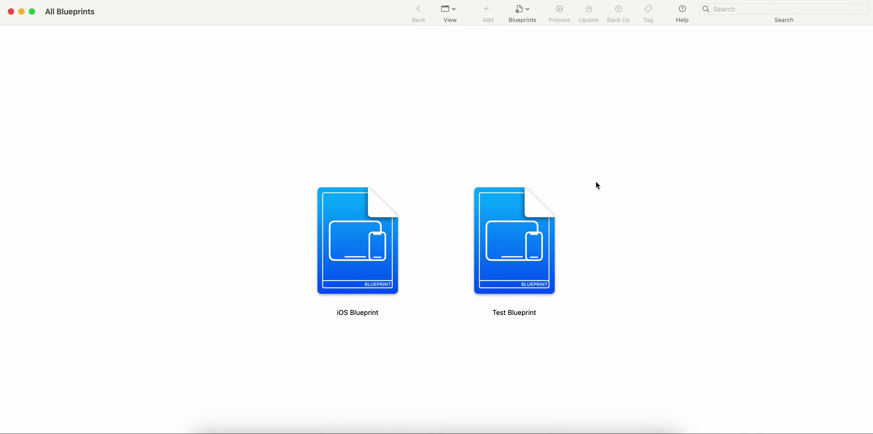
# Open iOS Blueprint and look through the Add, Blueprints and Prepare options without choosing.
pyautogui.click(362, 253)
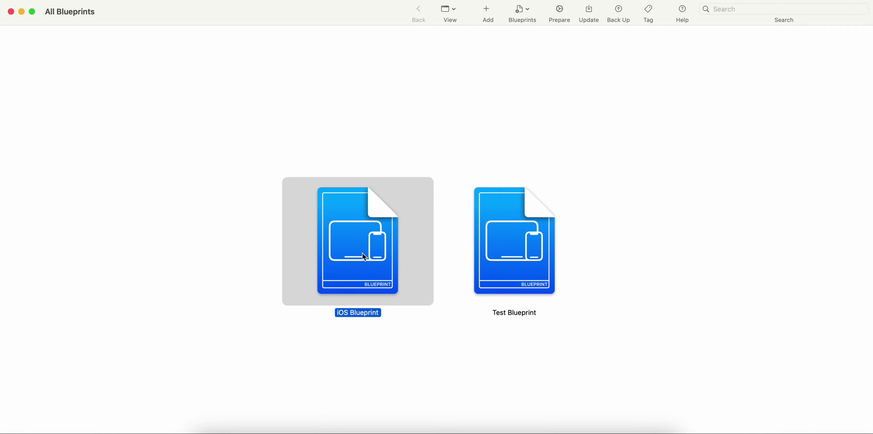
pyautogui.doubleClick(379, 261)
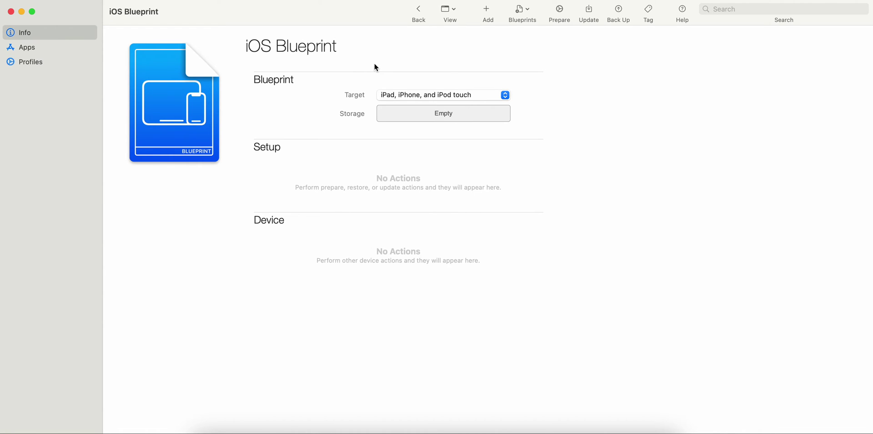
pyautogui.click(487, 15)
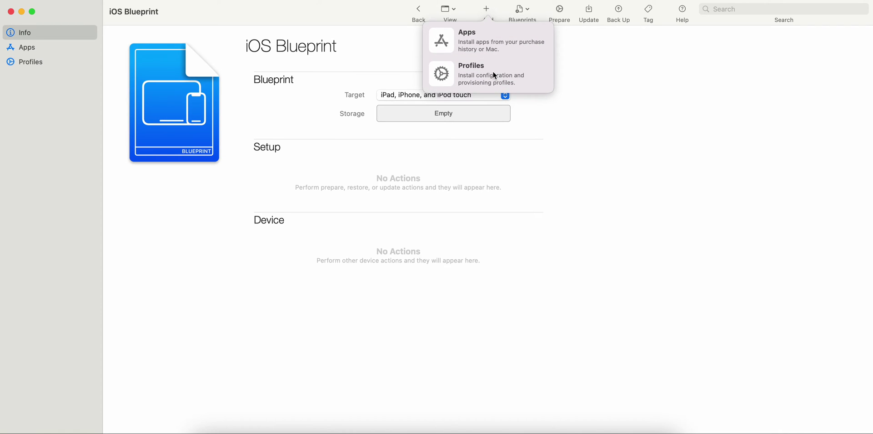
pyautogui.click(650, 59)
pyautogui.click(530, 10)
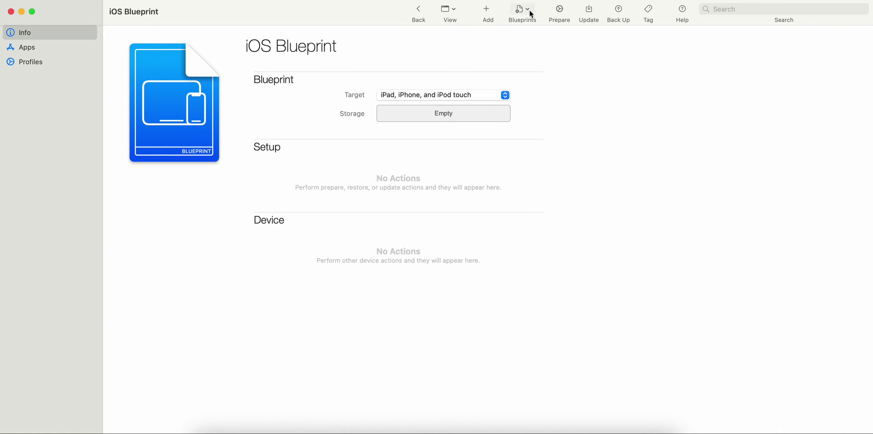
pyautogui.click(607, 58)
pyautogui.click(559, 13)
pyautogui.click(332, 326)
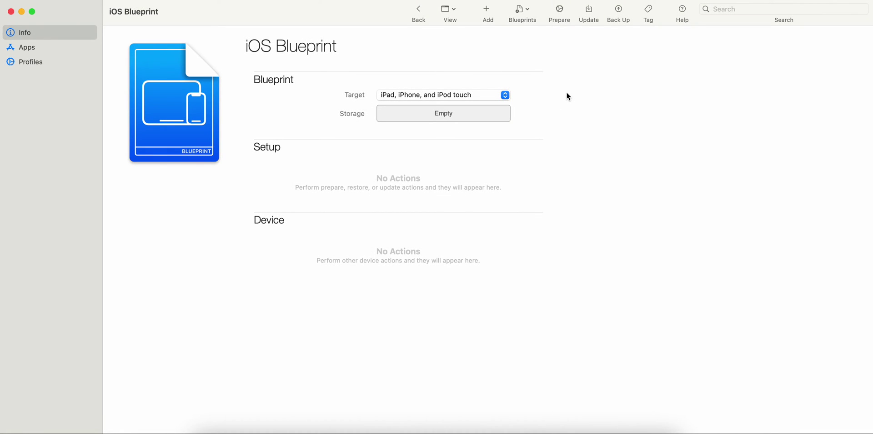
# Change the blueprint's target from 'iPad, iPhone, and iPod touch' to iPad.
pyautogui.click(457, 98)
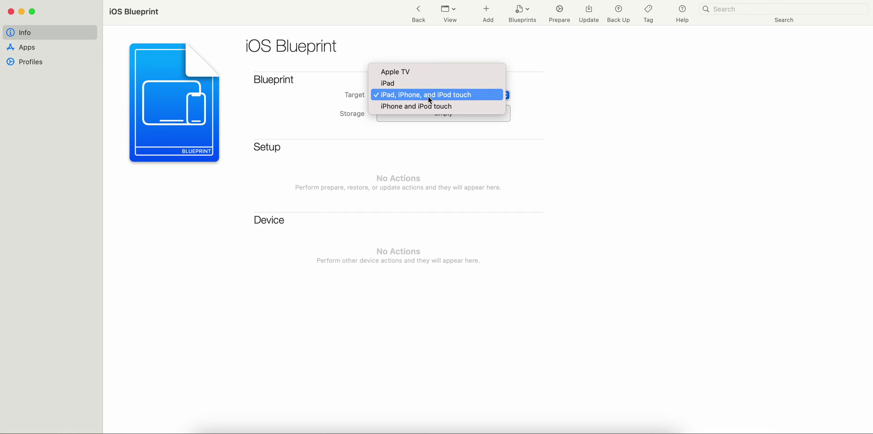
pyautogui.click(422, 85)
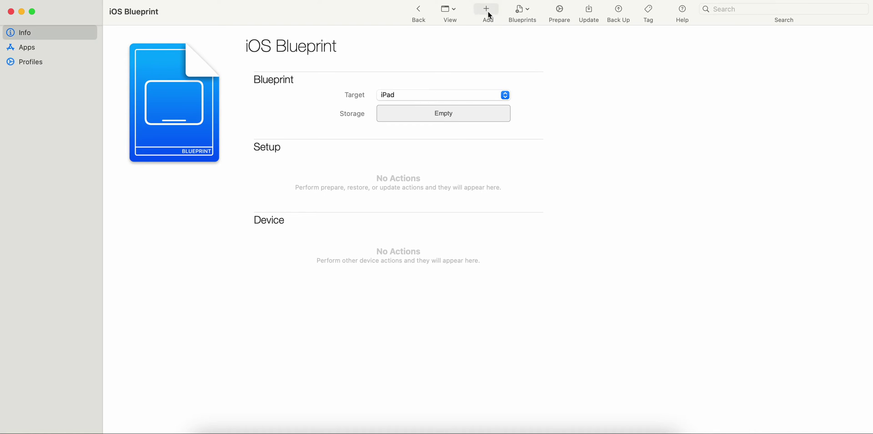
pyautogui.click(58, 48)
# Start adding apps and show apps for All device types.
pyautogui.click(496, 288)
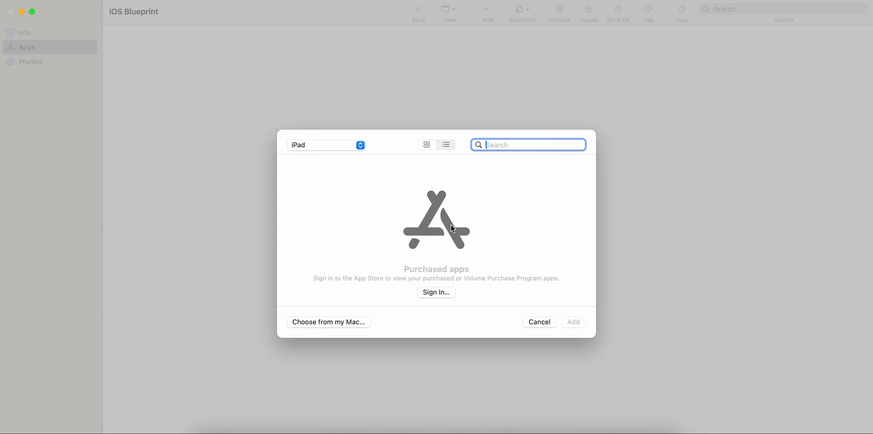
pyautogui.click(346, 145)
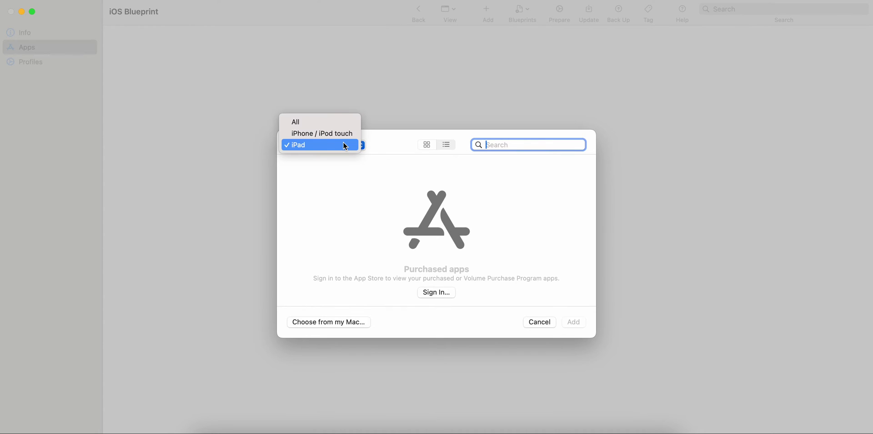
pyautogui.click(330, 122)
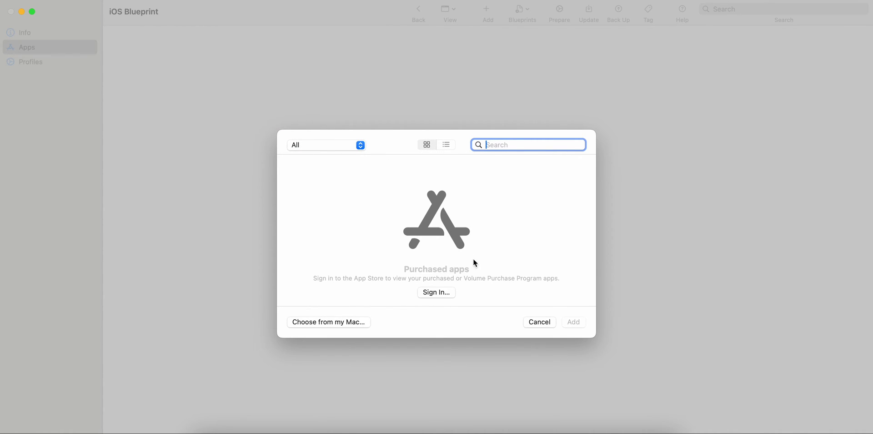
# Browse the Mac's Applications > Utilities folder for an app file, then cancel.
pyautogui.click(351, 321)
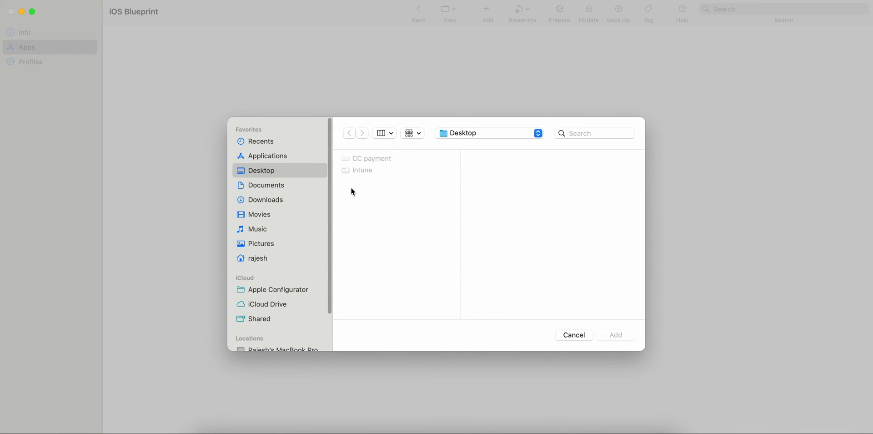
pyautogui.click(278, 156)
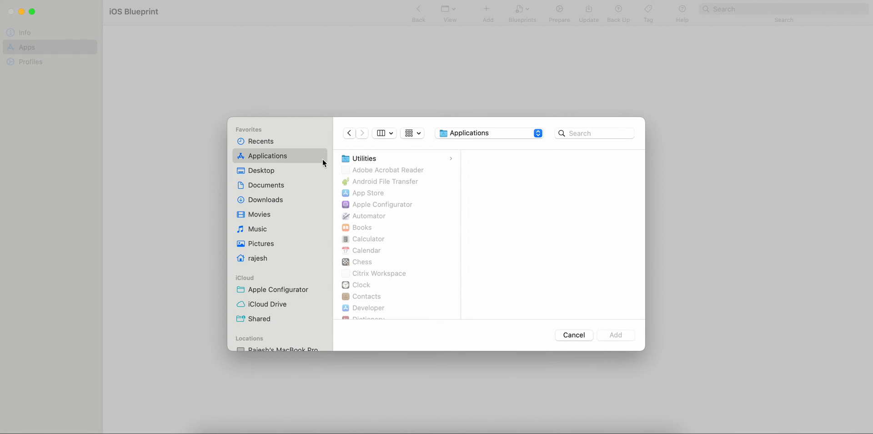
pyautogui.click(407, 158)
pyautogui.scroll(-10, 400, 244)
pyautogui.scroll(-5, 399, 239)
pyautogui.click(571, 333)
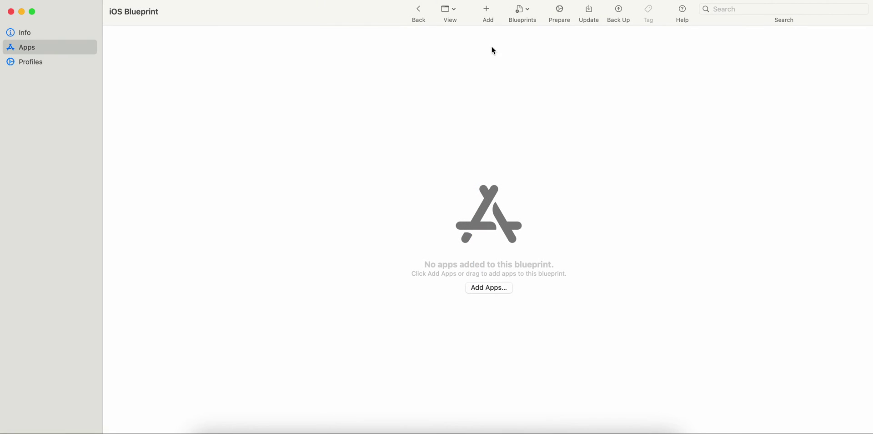
# Browse Desktop and Downloads for a profile file, then cancel without adding one.
pyautogui.click(69, 62)
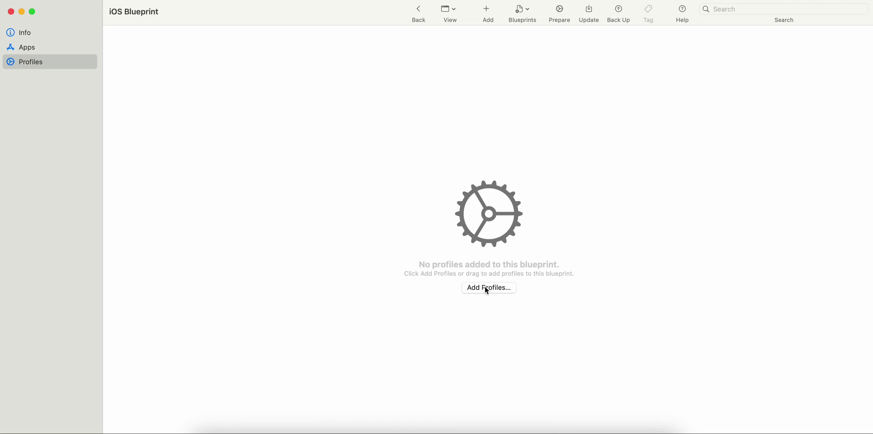
pyautogui.click(487, 288)
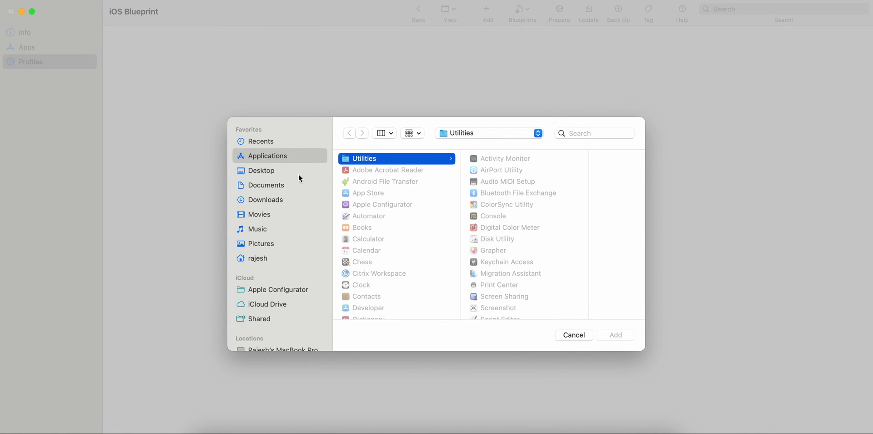
pyautogui.click(300, 178)
pyautogui.click(283, 203)
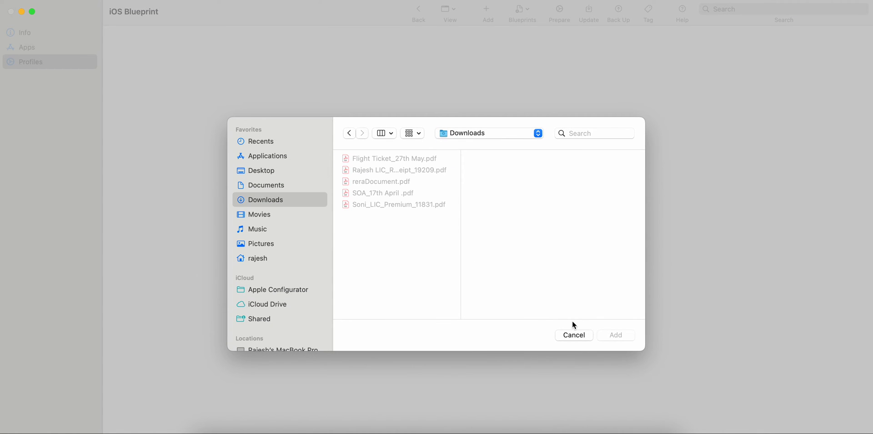
pyautogui.click(574, 335)
# Try adding a profile through the Add menu, cancel, and start Prepare Devices.
pyautogui.click(488, 13)
pyautogui.click(497, 79)
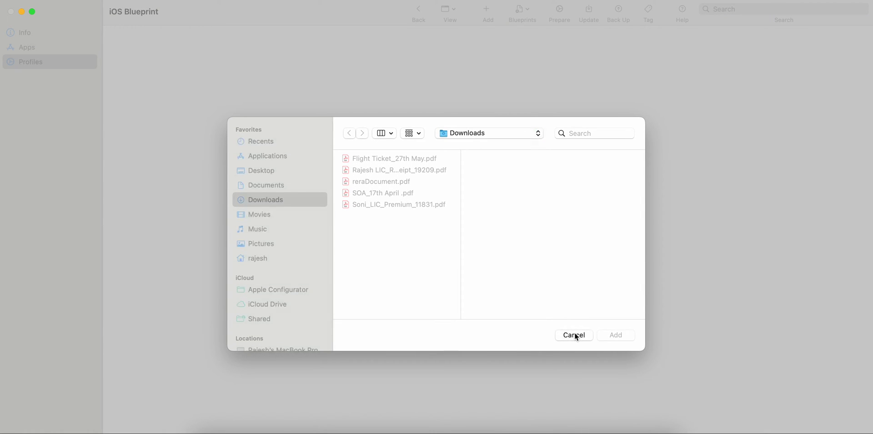
pyautogui.click(575, 336)
pyautogui.click(559, 14)
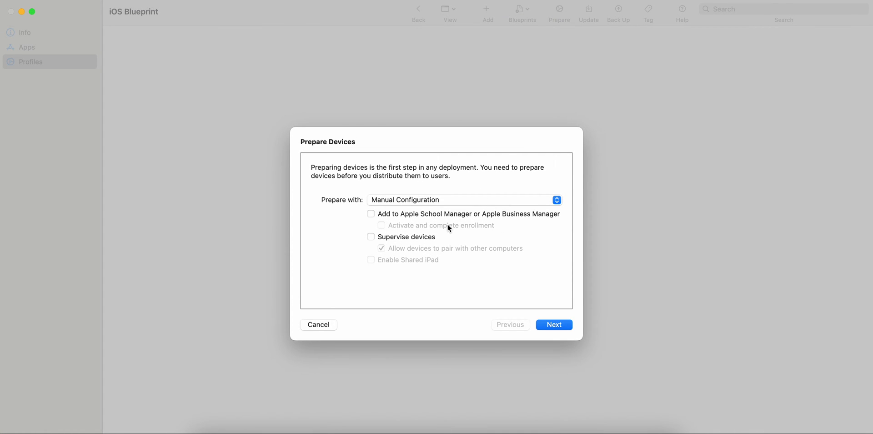
pyautogui.click(326, 325)
pyautogui.click(58, 50)
pyautogui.click(59, 62)
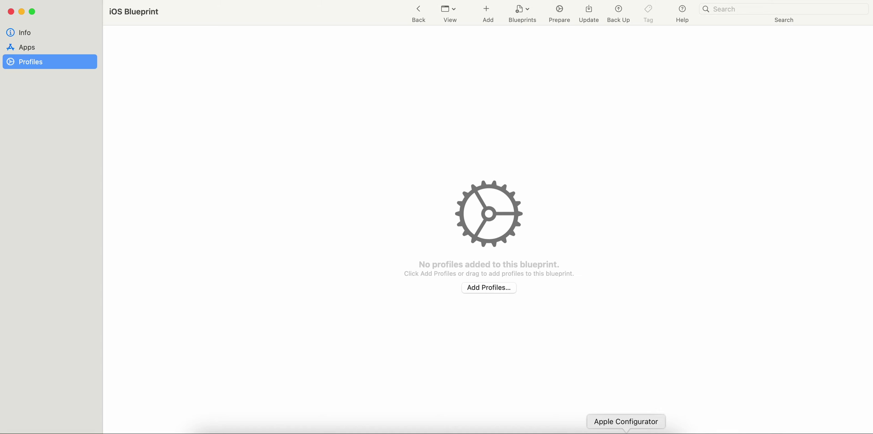
pyautogui.rightClick(626, 432)
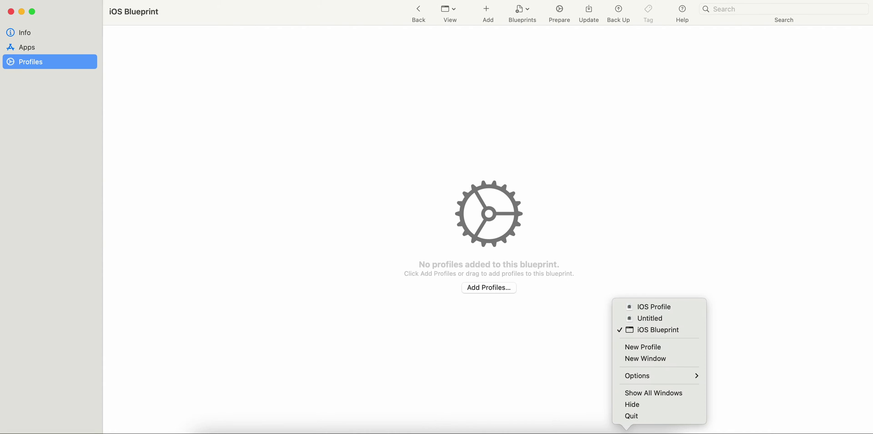
pyautogui.click(675, 307)
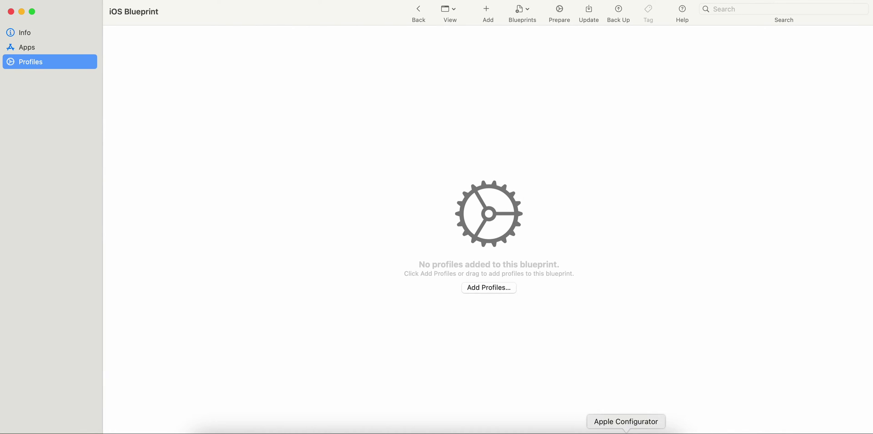
pyautogui.rightClick(627, 432)
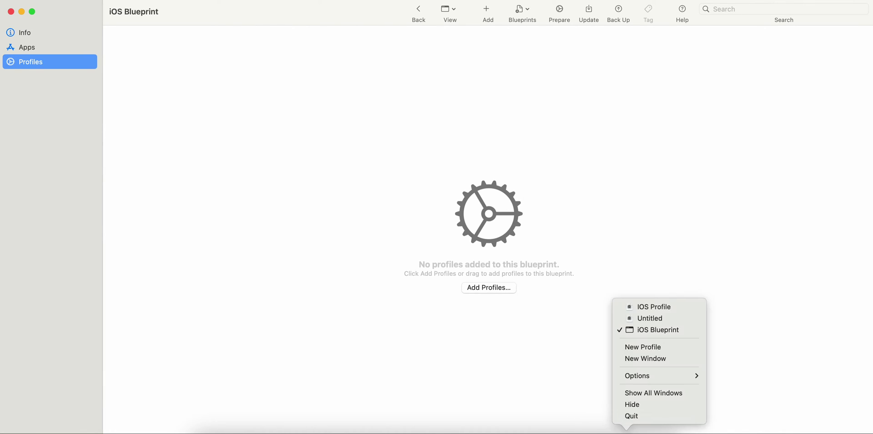
pyautogui.click(655, 318)
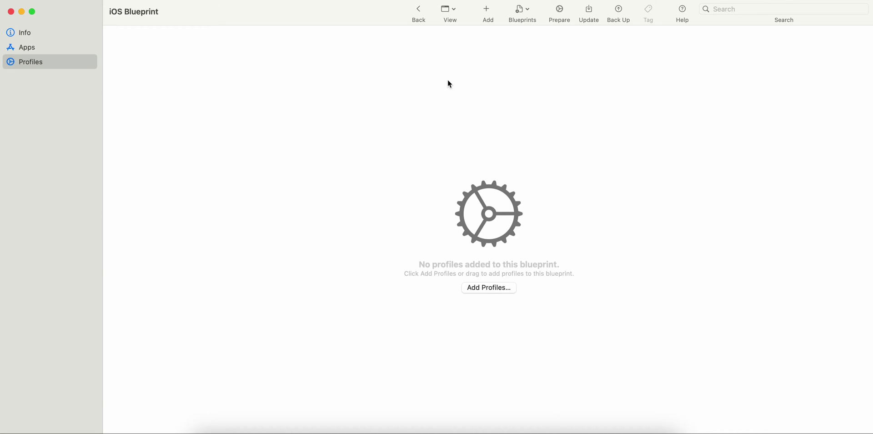
pyautogui.click(48, 45)
pyautogui.click(51, 60)
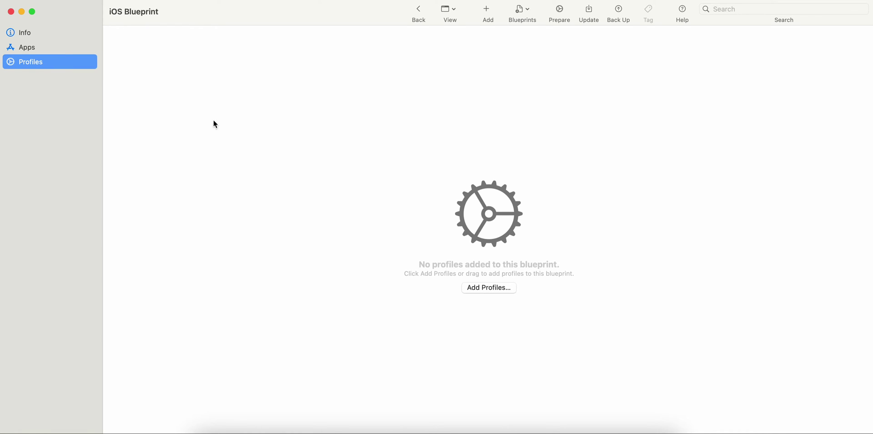
pyautogui.click(475, 289)
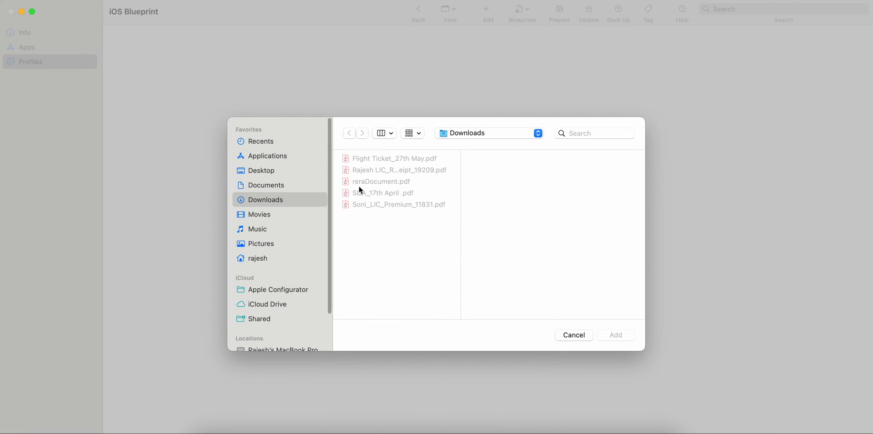
pyautogui.click(578, 340)
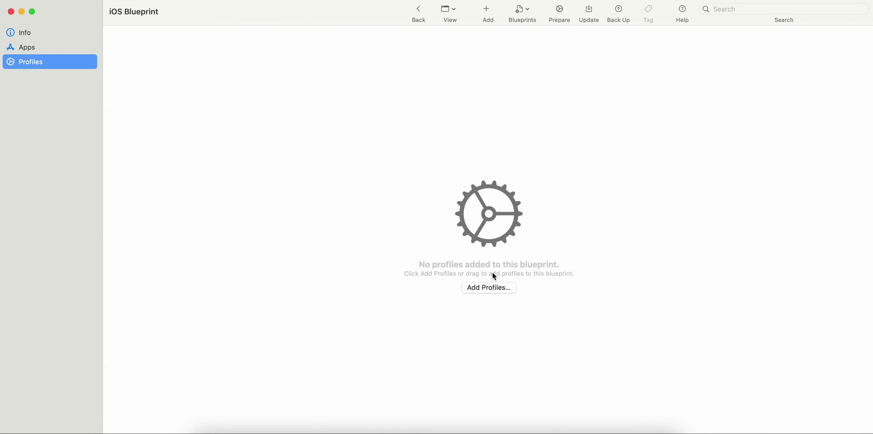
# Start Prepare Devices and set Prepare with to Manual Configuration instead of Automated Enrollment.
pyautogui.click(55, 48)
pyautogui.click(562, 14)
pyautogui.click(449, 201)
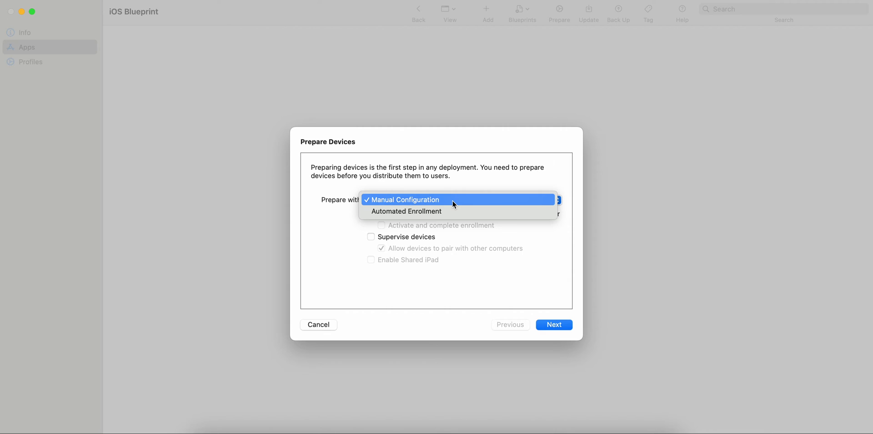
pyautogui.click(448, 213)
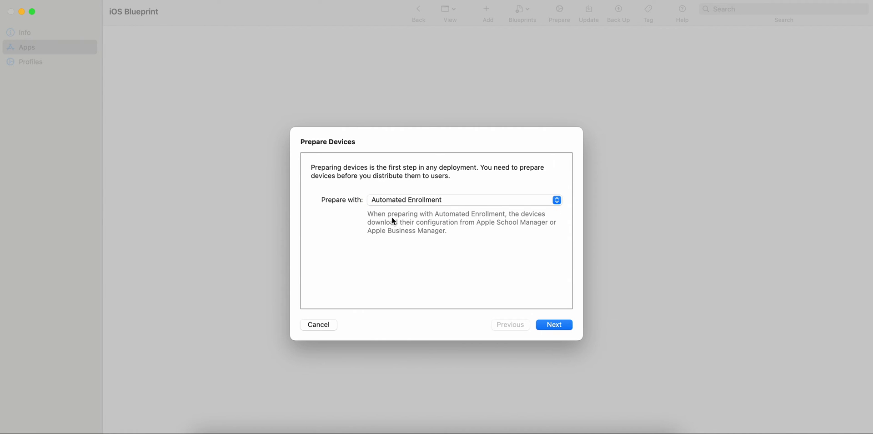
pyautogui.click(465, 229)
pyautogui.click(488, 197)
pyautogui.click(443, 187)
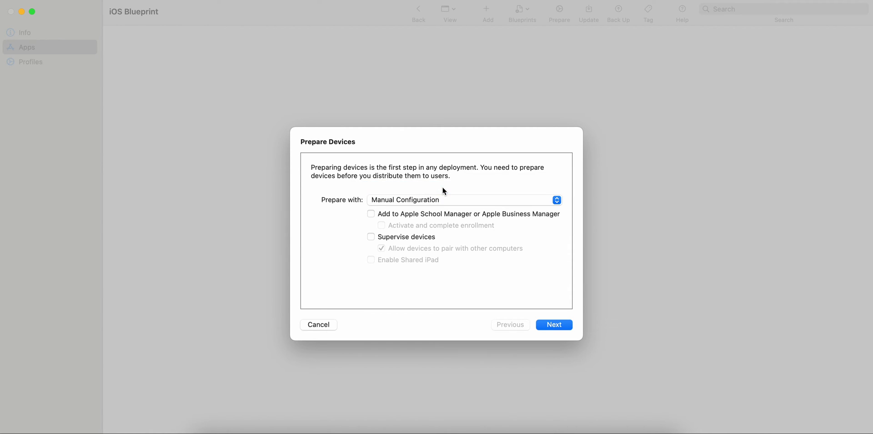
# Turn on Supervise devices and leave Add to Apple School Manager unchecked.
pyautogui.click(408, 237)
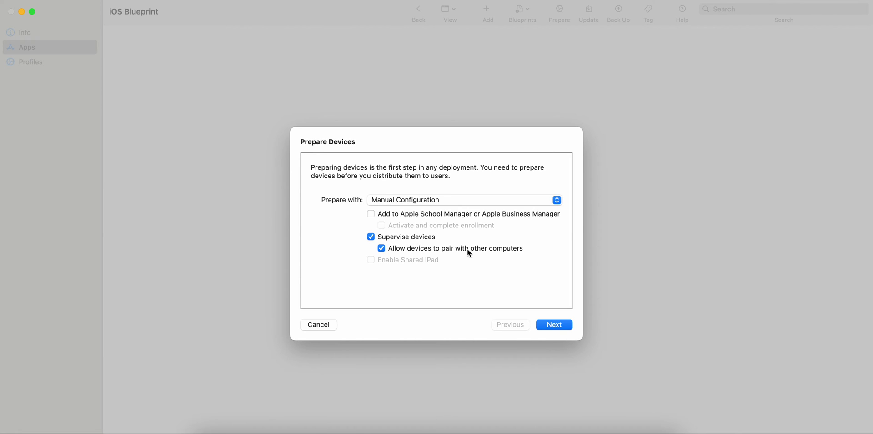
pyautogui.click(419, 214)
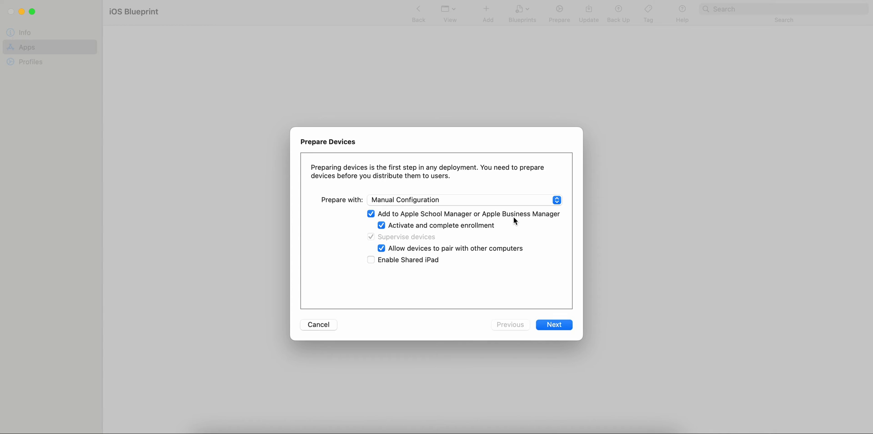
pyautogui.click(438, 216)
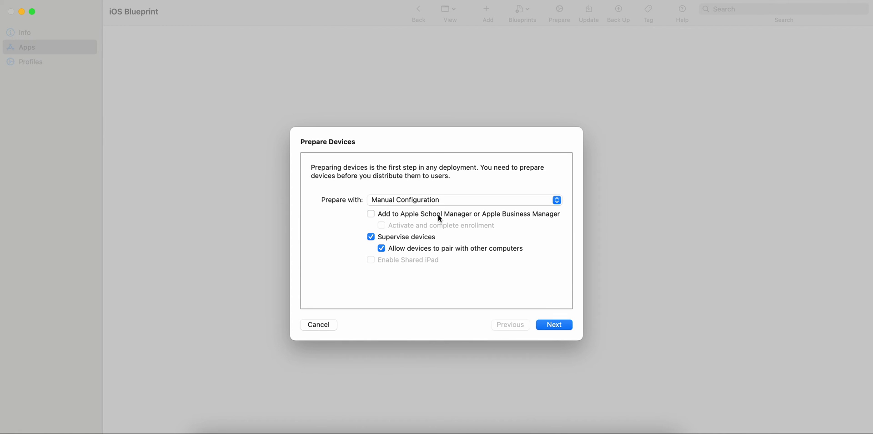
pyautogui.click(439, 217)
pyautogui.click(487, 217)
pyautogui.click(455, 213)
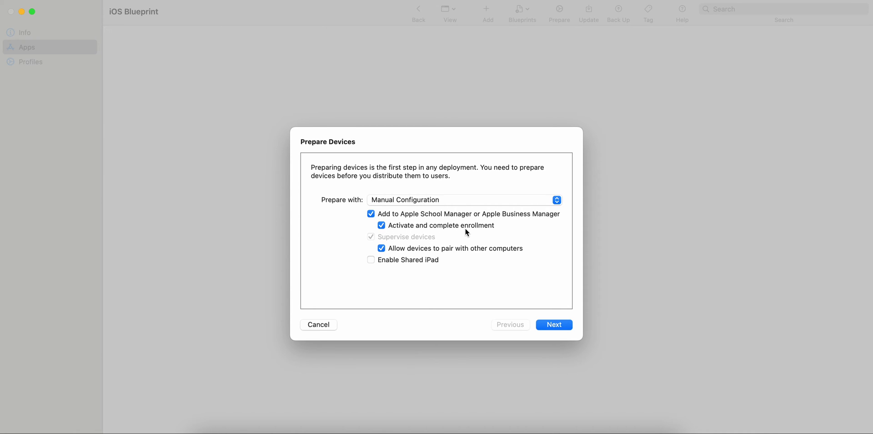
pyautogui.click(431, 225)
pyautogui.click(422, 216)
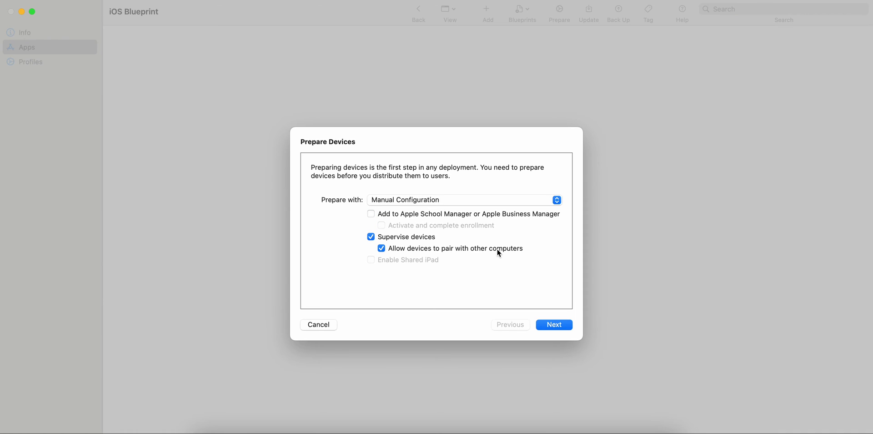
# Advance to the MDM enrollment step and check the server list.
pyautogui.click(559, 325)
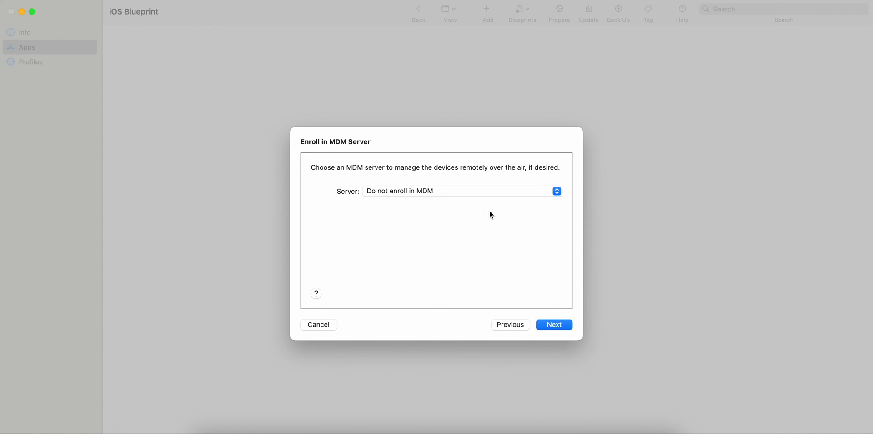
pyautogui.click(460, 191)
pyautogui.click(460, 190)
pyautogui.click(465, 186)
# Try defining a new MDM server, then go back and choose Do not enroll in MDM.
pyautogui.click(448, 195)
pyautogui.click(428, 210)
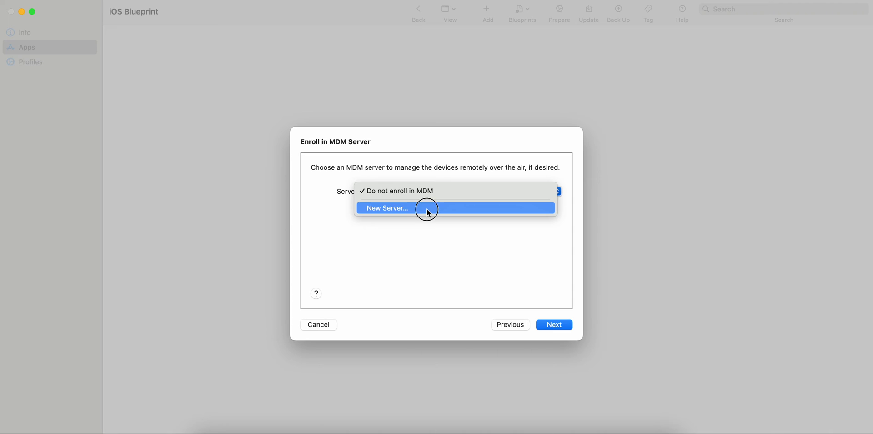
pyautogui.click(548, 325)
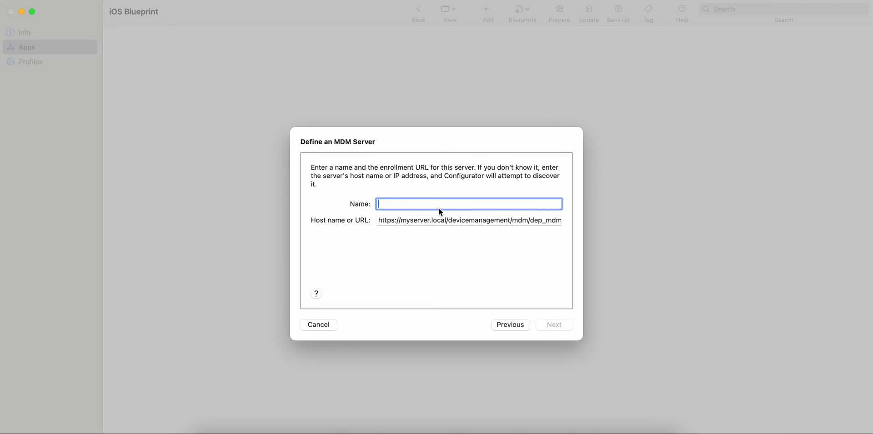
pyautogui.click(400, 217)
pyautogui.click(399, 205)
pyautogui.click(509, 323)
pyautogui.click(435, 191)
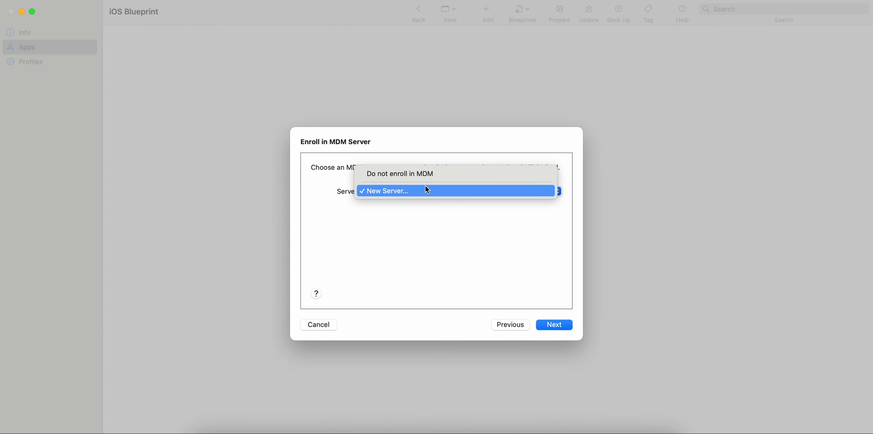
pyautogui.click(423, 174)
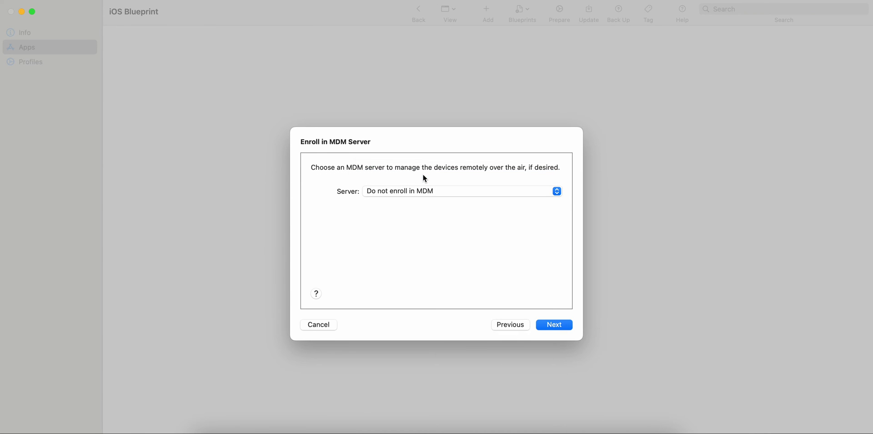
# Skip the Apple School Manager sign-in and enter the new organization's name.
pyautogui.click(559, 321)
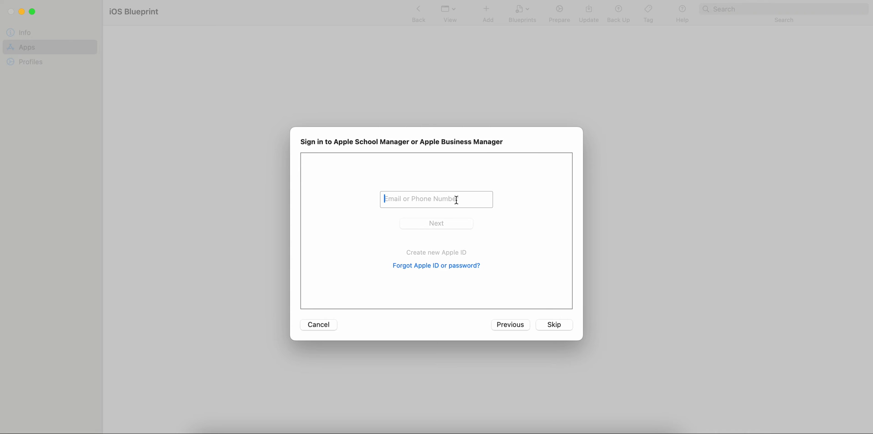
pyautogui.click(555, 324)
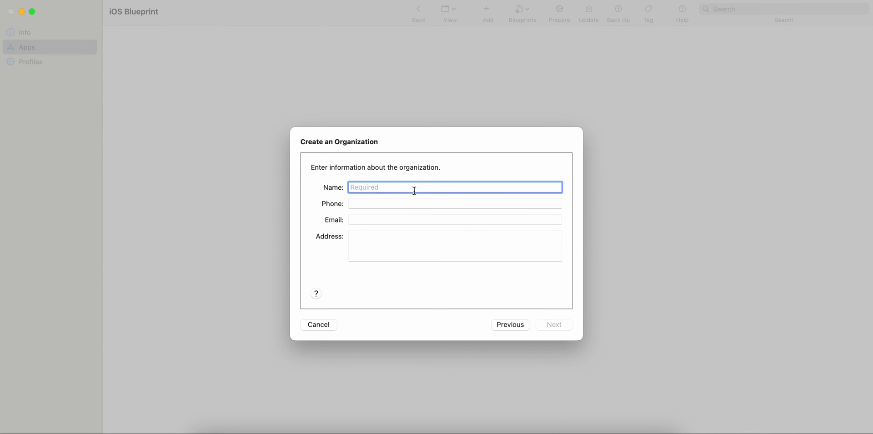
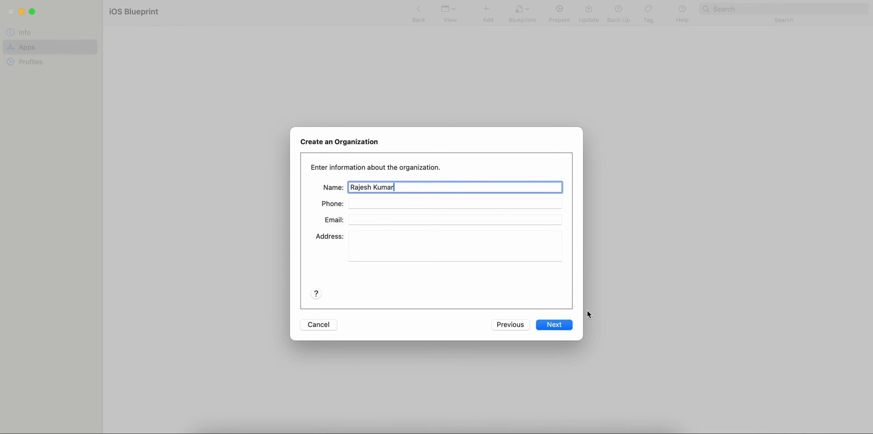
pyautogui.click(563, 325)
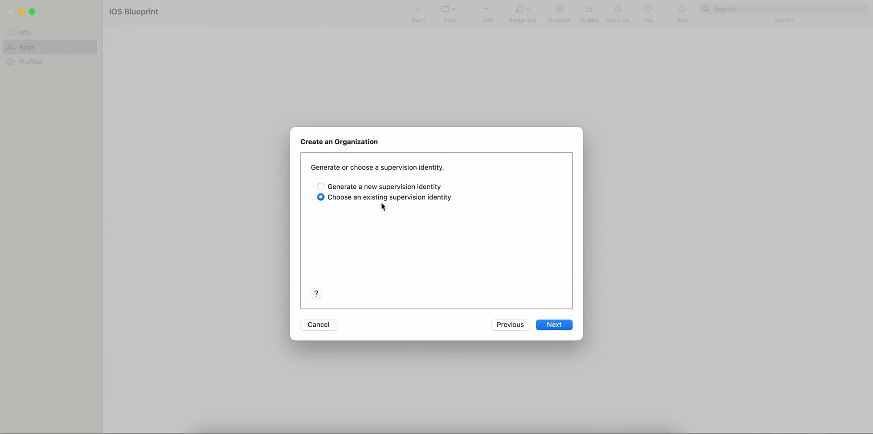
# Choose to generate a new supervision identity.
pyautogui.click(432, 187)
pyautogui.click(556, 325)
pyautogui.click(432, 131)
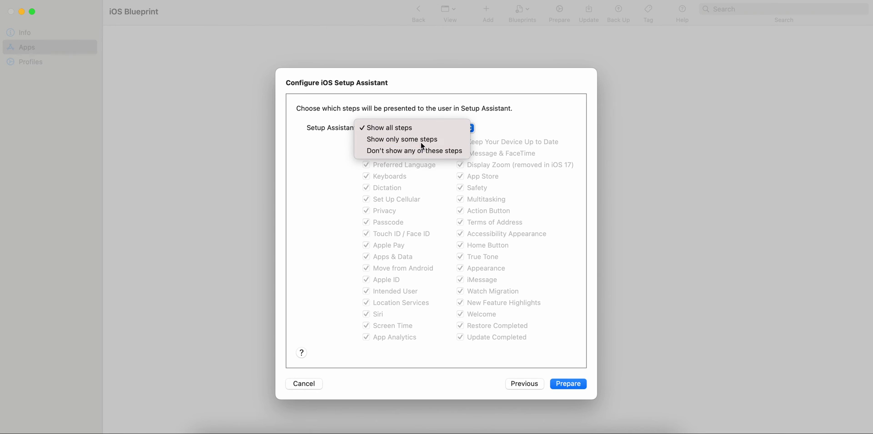
# Set the Setup Assistant option to Don't show any of these steps.
pyautogui.click(421, 141)
pyautogui.click(439, 125)
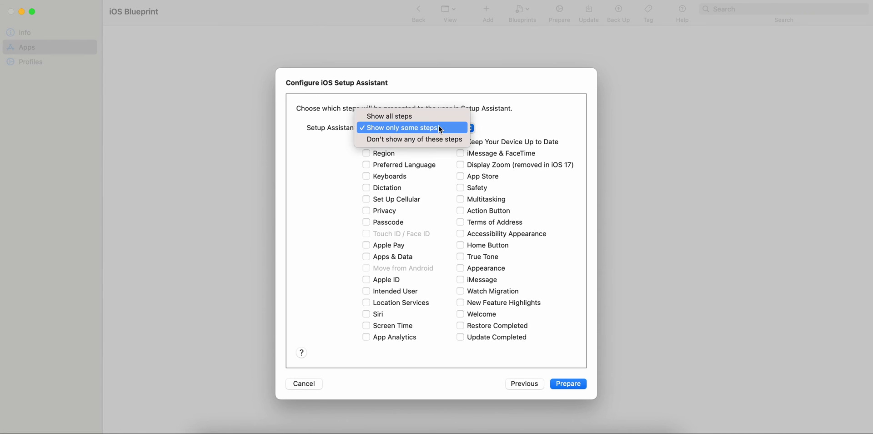
pyautogui.click(419, 138)
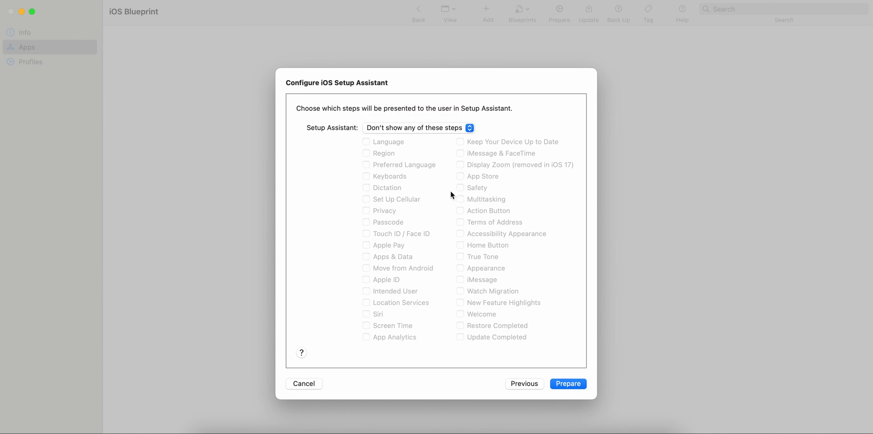
# Prepare devices with iOS Blueprint, entering the admin password and approving the certificate trust change.
pyautogui.click(569, 383)
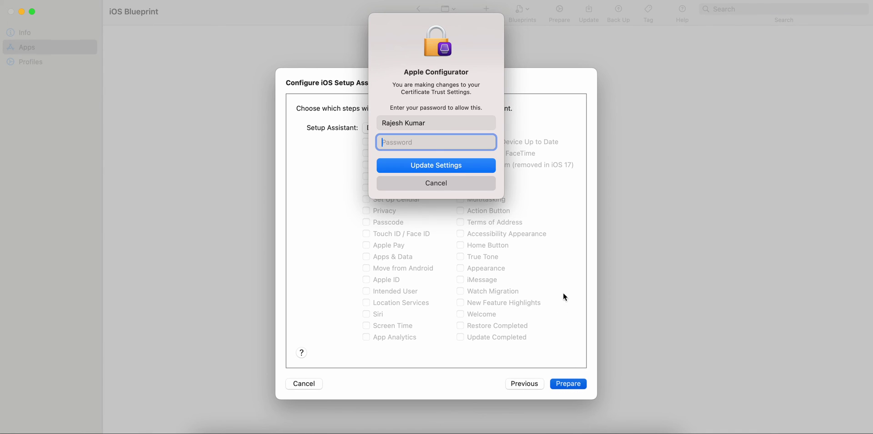
pyautogui.write('••••••••••••')
pyautogui.click(483, 162)
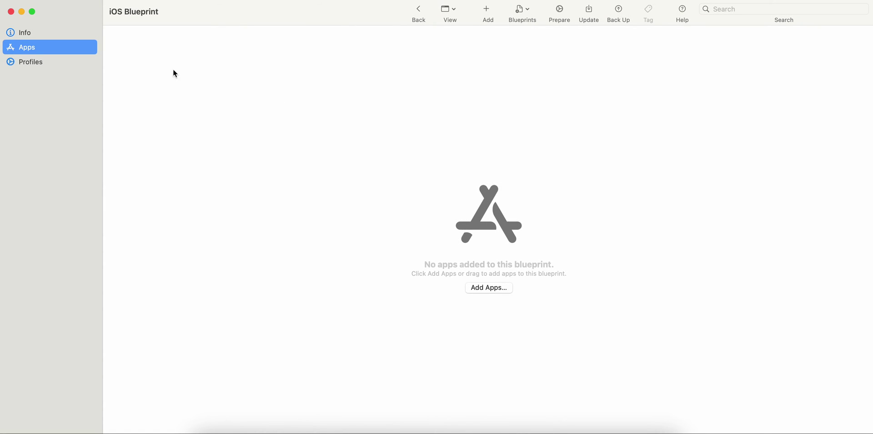
# Check the blueprint's info values (Manual configuration, organization name, Skip all steps), then reopen Prepare.
pyautogui.click(81, 34)
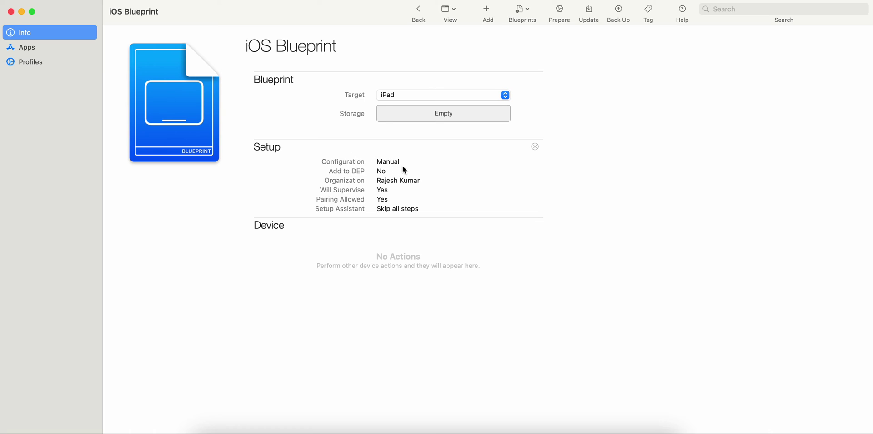
pyautogui.doubleClick(383, 162)
pyautogui.click(395, 175)
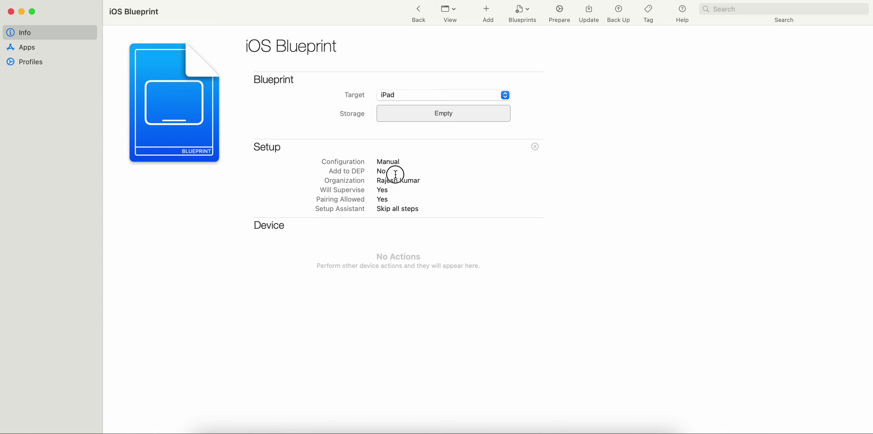
pyautogui.moveTo(418, 180); pyautogui.dragTo(366, 200)
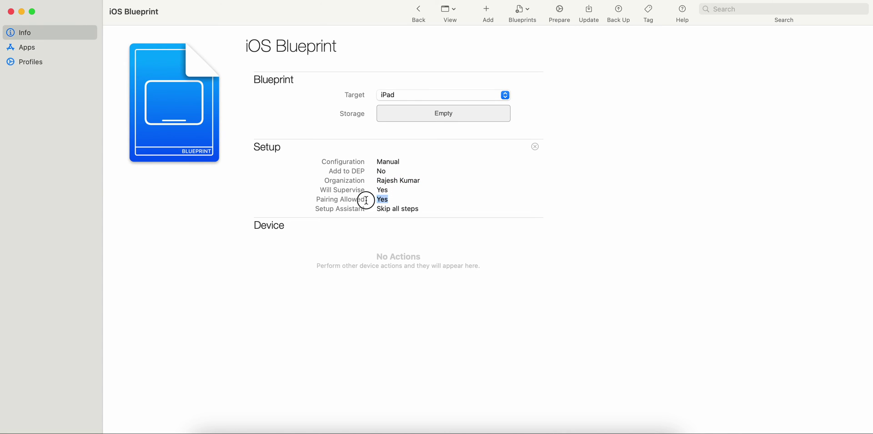
pyautogui.moveTo(420, 209); pyautogui.dragTo(363, 208)
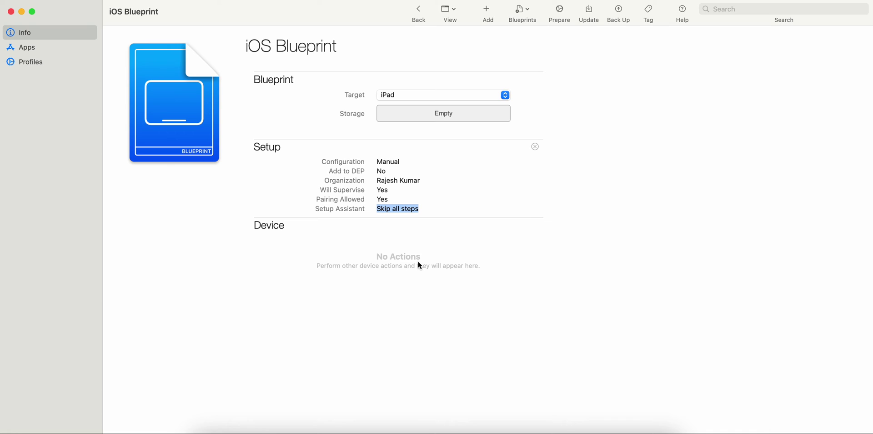
pyautogui.click(560, 14)
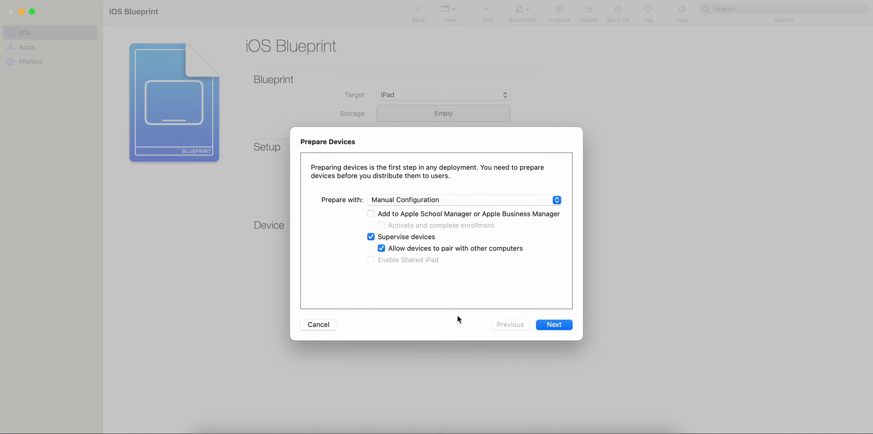
# Close Prepare Devices without changes, then browse the blueprint's Apps, Profiles and Info sections.
pyautogui.click(319, 325)
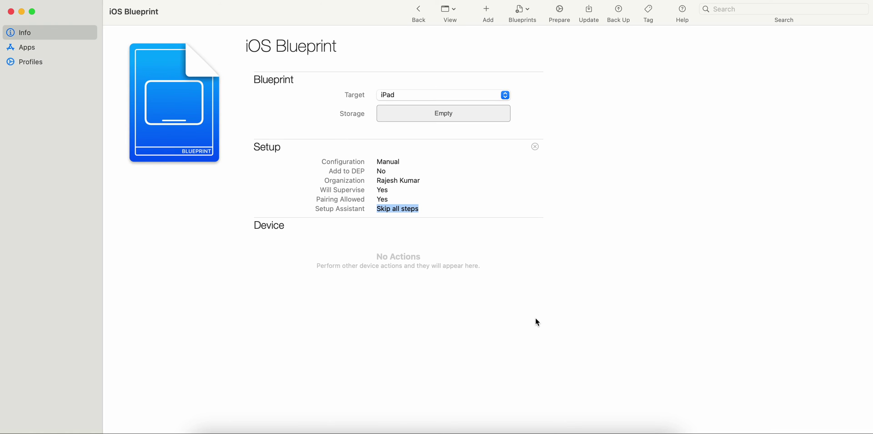
pyautogui.click(54, 48)
pyautogui.click(58, 63)
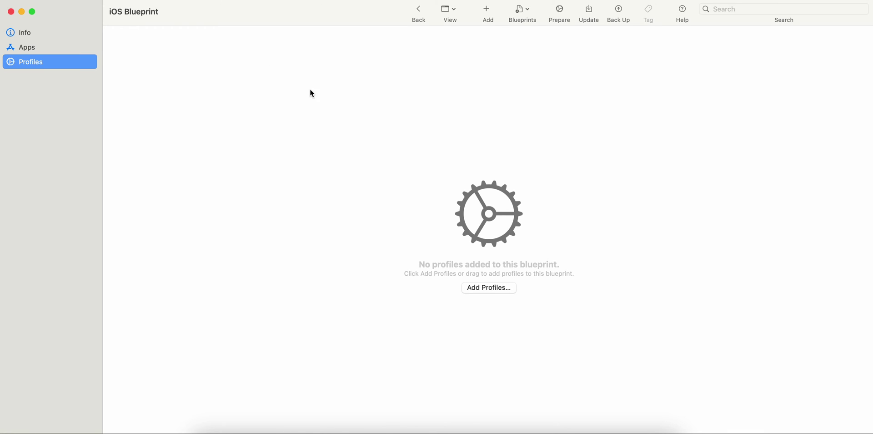
pyautogui.click(94, 46)
pyautogui.click(45, 34)
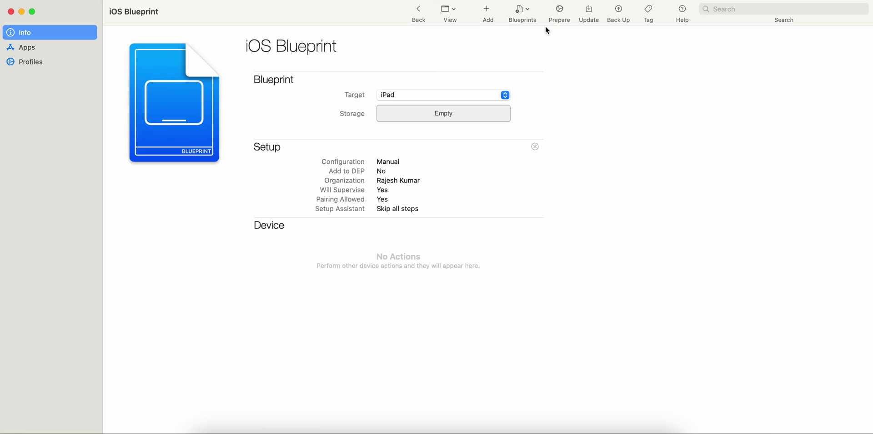
pyautogui.click(523, 11)
pyautogui.click(569, 56)
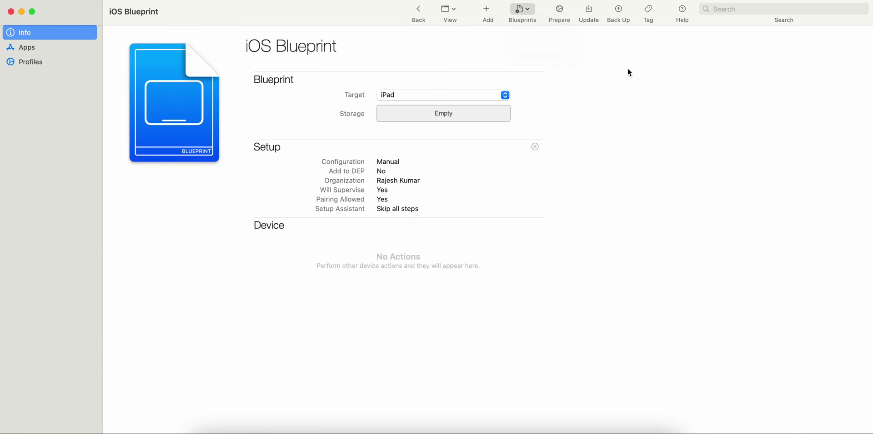
pyautogui.click(588, 11)
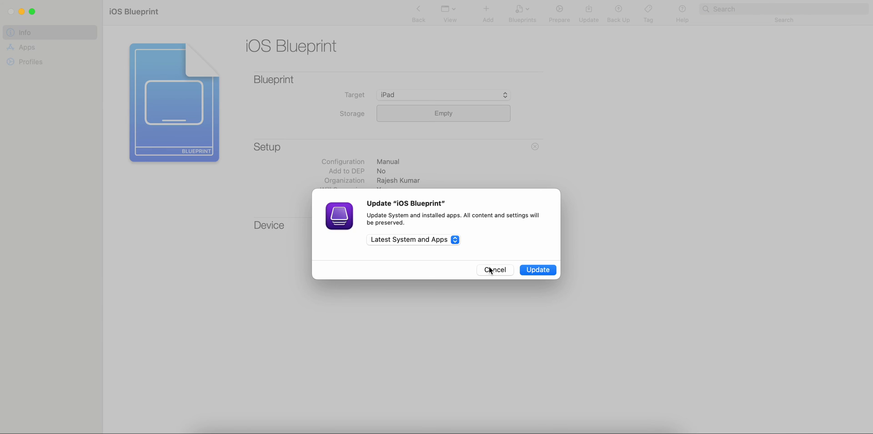
pyautogui.click(429, 240)
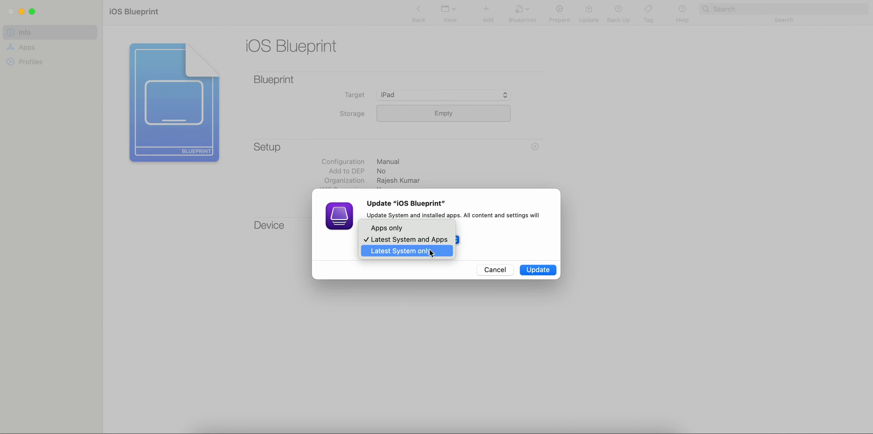
pyautogui.click(473, 224)
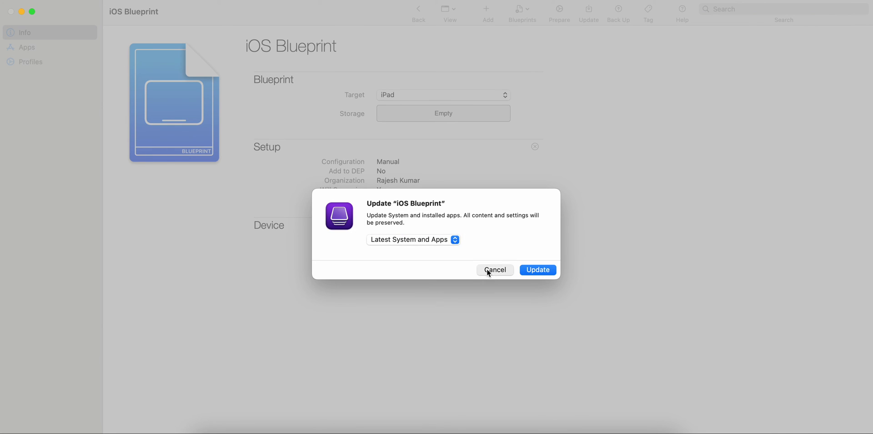
pyautogui.click(488, 270)
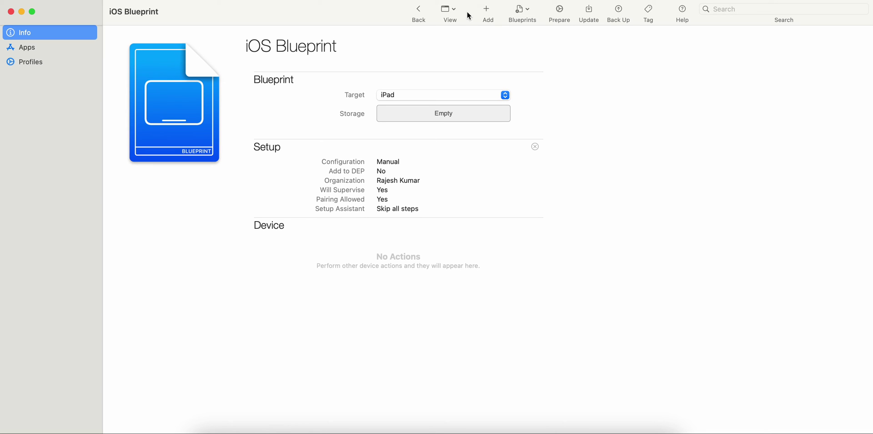
pyautogui.click(448, 12)
pyautogui.click(632, 84)
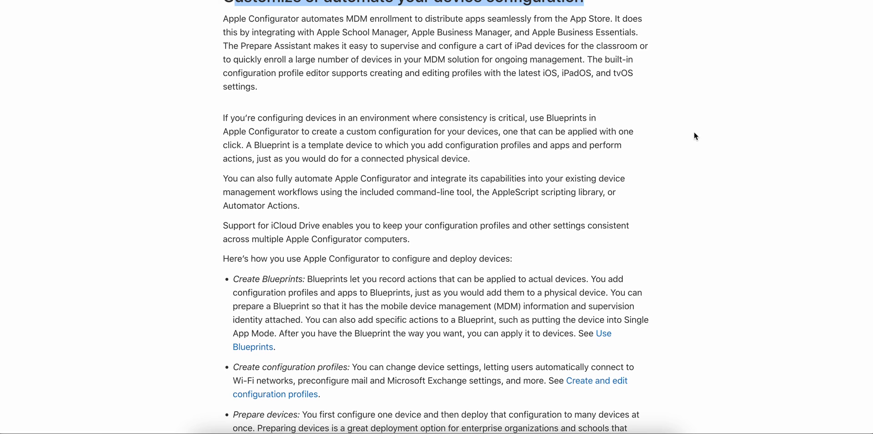
# Highlight the help passages on Blueprints, automation, iCloud Drive, configuration profiles and preparing devices.
pyautogui.scroll(1, 694, 136)
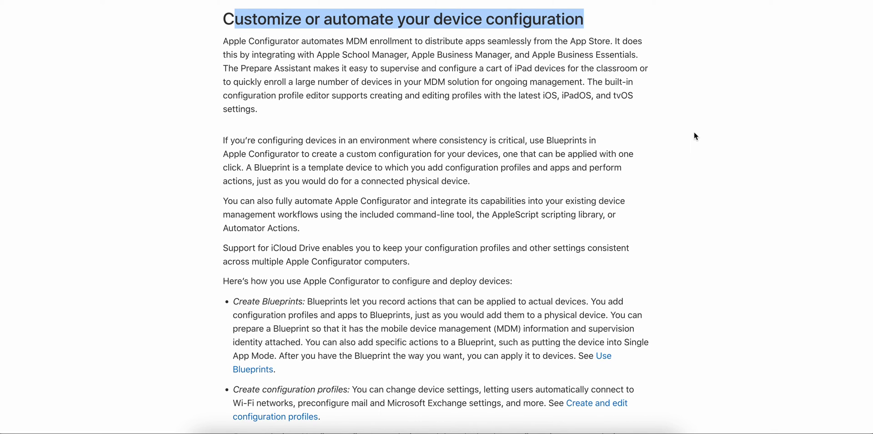
pyautogui.scroll(-3, 702, 137)
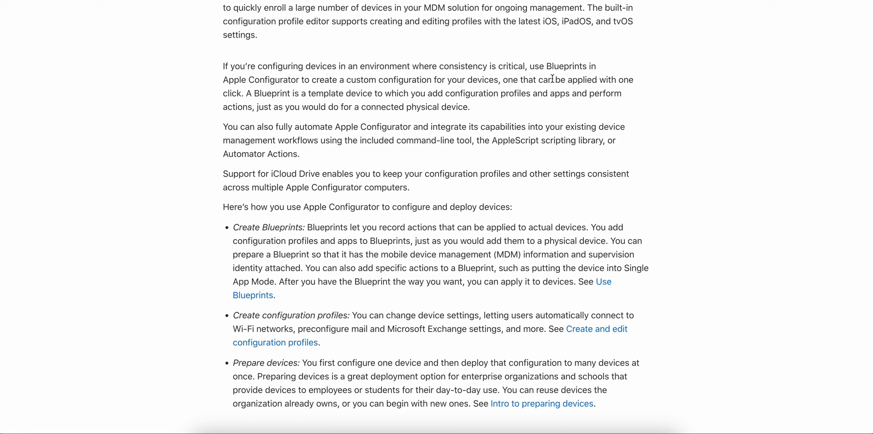
pyautogui.moveTo(224, 64); pyautogui.dragTo(507, 78)
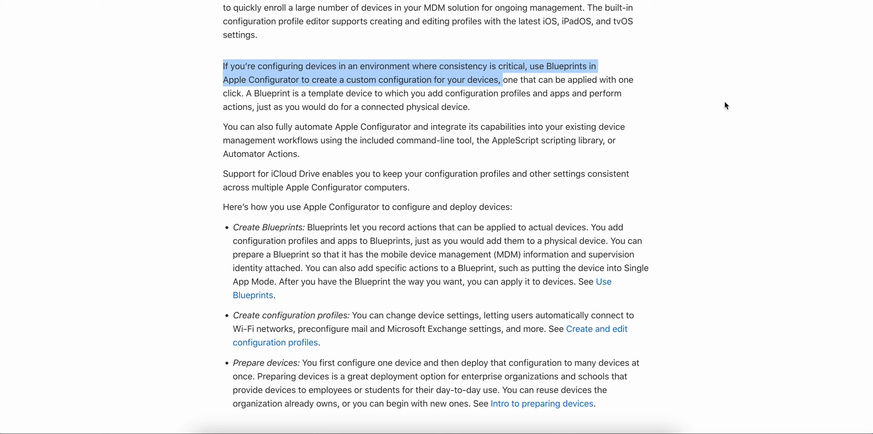
pyautogui.scroll(-2, 724, 105)
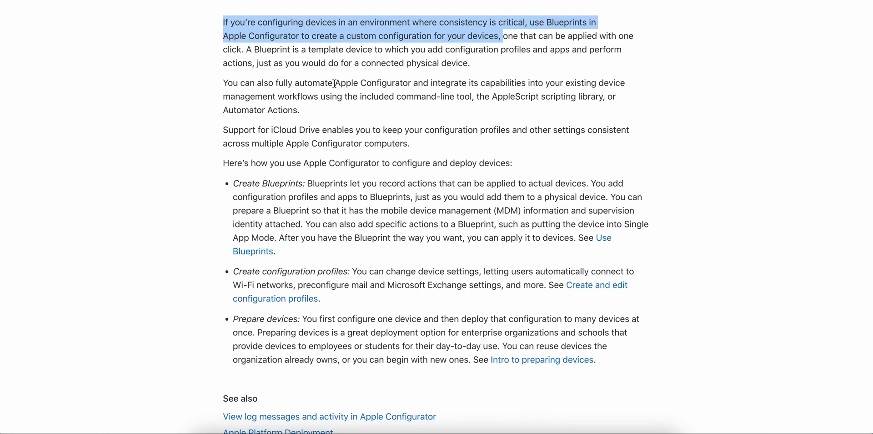
pyautogui.moveTo(335, 84); pyautogui.dragTo(466, 114)
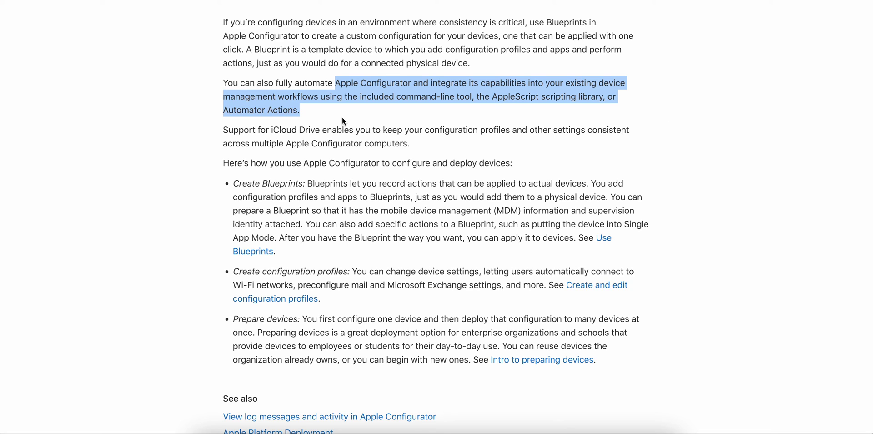
pyautogui.moveTo(245, 130); pyautogui.dragTo(509, 140)
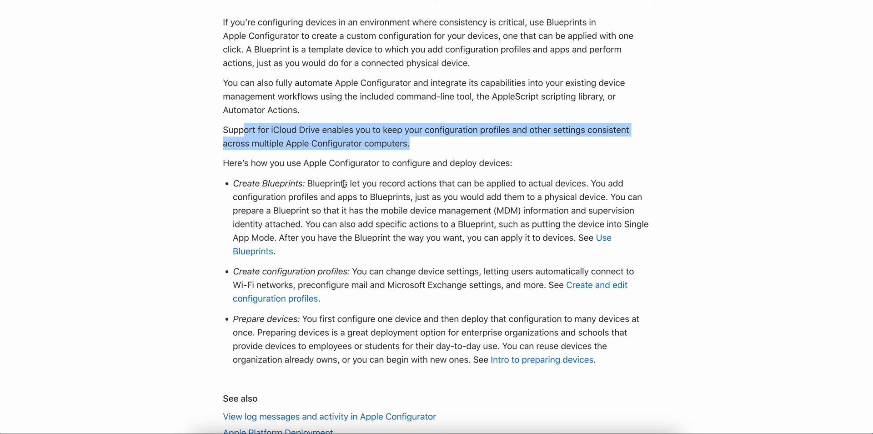
pyautogui.moveTo(308, 183); pyautogui.dragTo(475, 211)
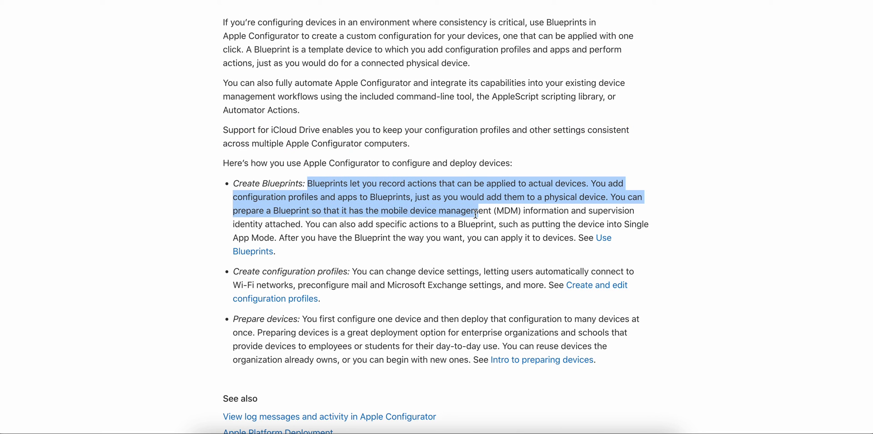
pyautogui.scroll(-2, 431, 241)
pyautogui.moveTo(357, 237); pyautogui.dragTo(474, 241)
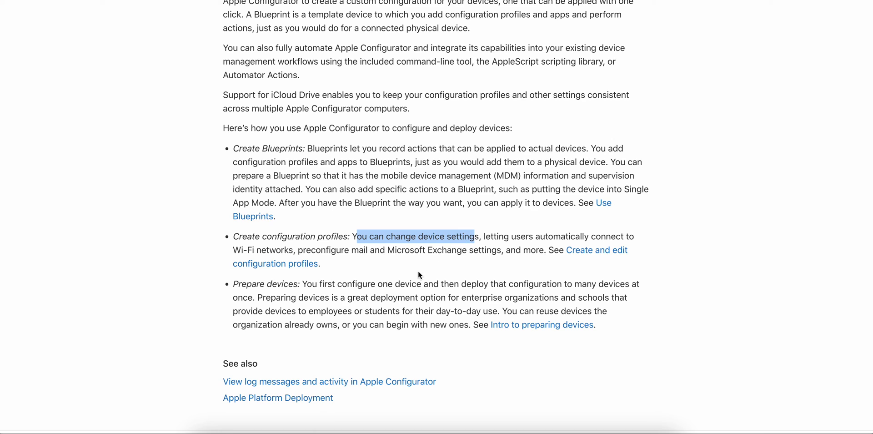
pyautogui.moveTo(307, 283); pyautogui.dragTo(503, 293)
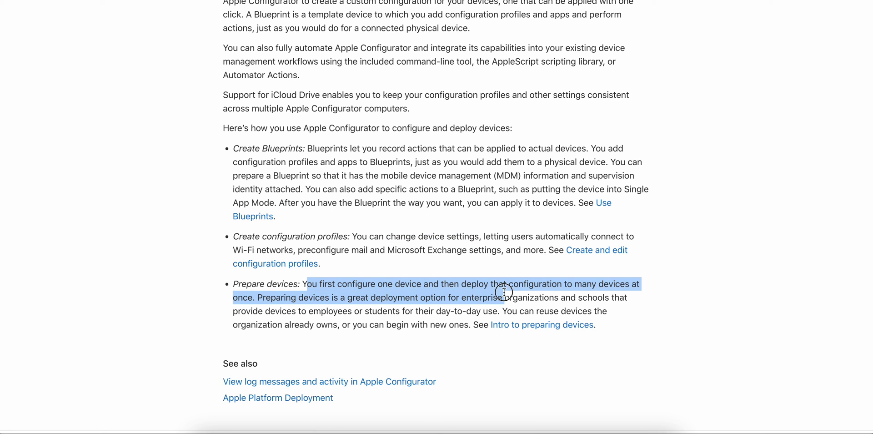
# Exit iOS Blueprint back to all devices and filter the list to Supervised.
pyautogui.click(626, 432)
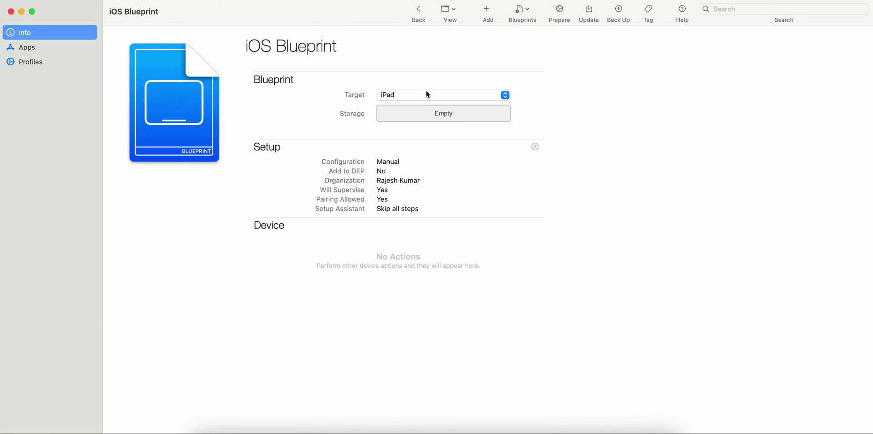
pyautogui.click(521, 12)
pyautogui.click(534, 56)
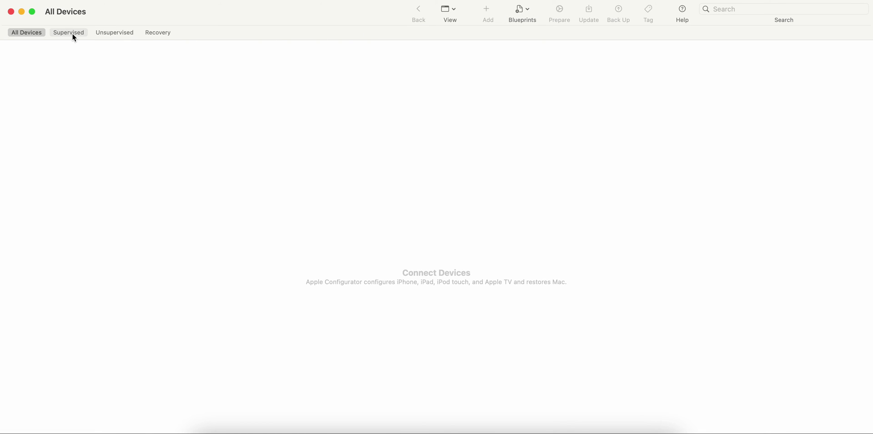
pyautogui.click(72, 34)
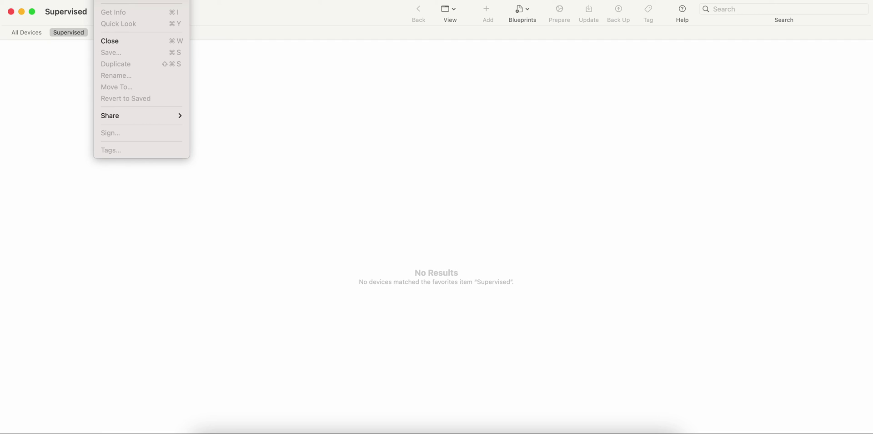
# Create a new configuration profile and name it 'MDM Profile'.
pyautogui.press('super+n')
pyautogui.moveTo(409, 0); pyautogui.dragTo(462, 23)
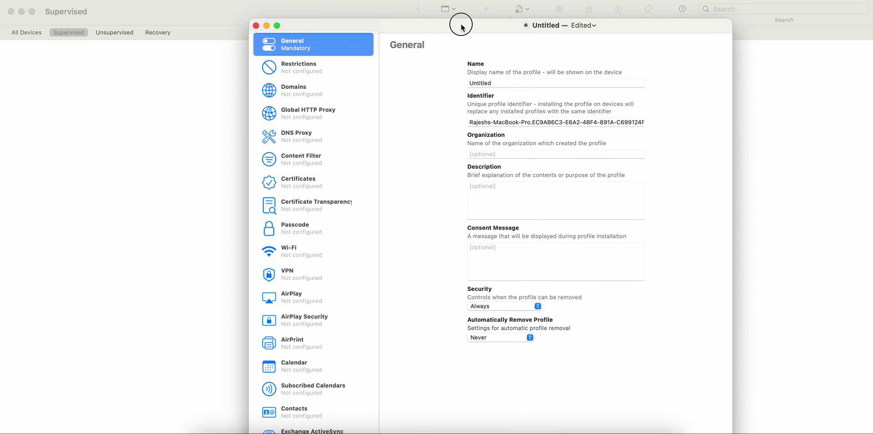
pyautogui.click(350, 72)
pyautogui.click(331, 111)
pyautogui.click(328, 44)
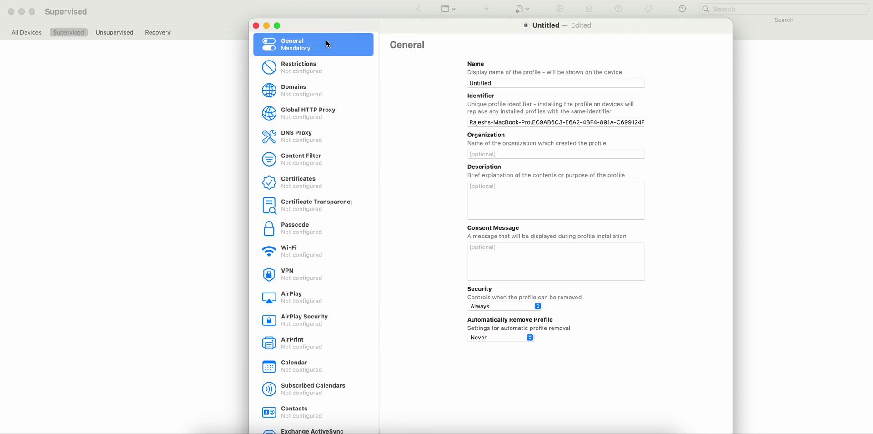
pyautogui.doubleClick(505, 82)
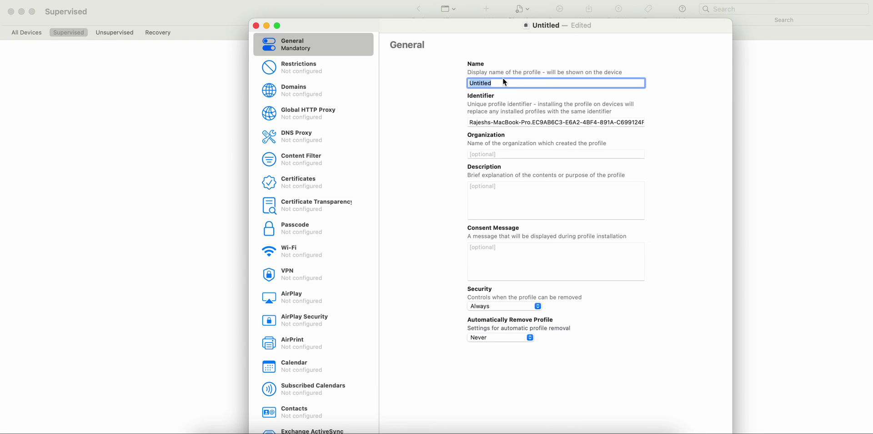
pyautogui.write('MDM Profile')
# Browse the profile's payloads (Contacts, Google Account, Mail, SCEP, Content Filter), ending on Restrictions.
pyautogui.scroll(-5, 324, 146)
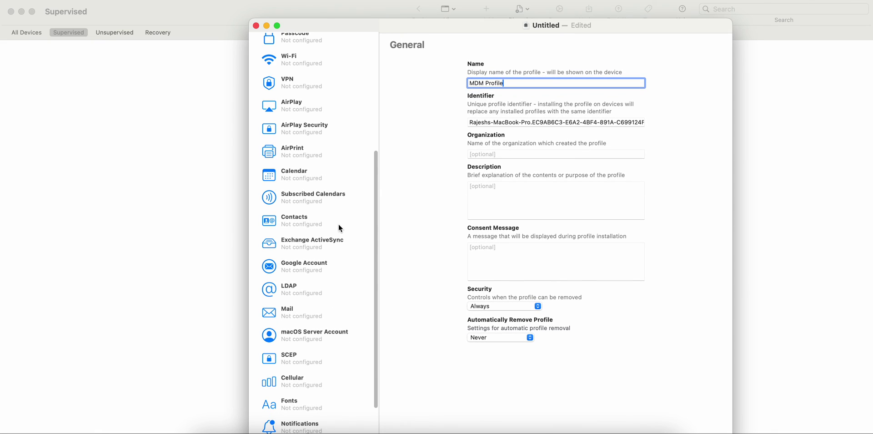
pyautogui.click(339, 222)
pyautogui.click(326, 267)
pyautogui.click(325, 234)
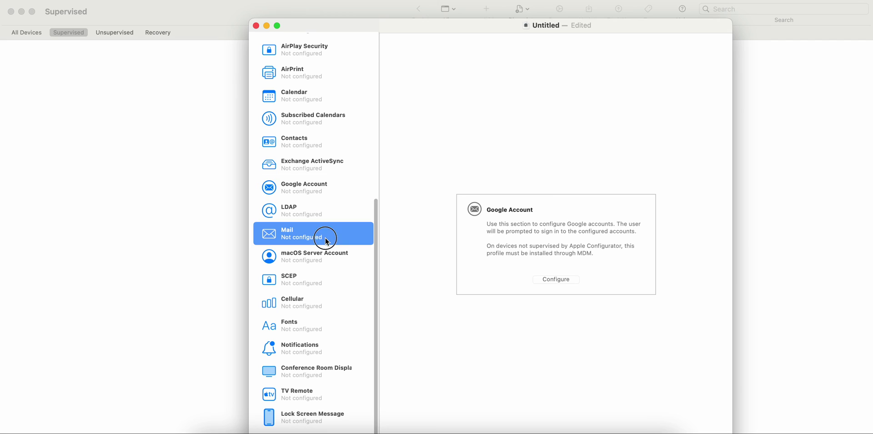
pyautogui.click(328, 281)
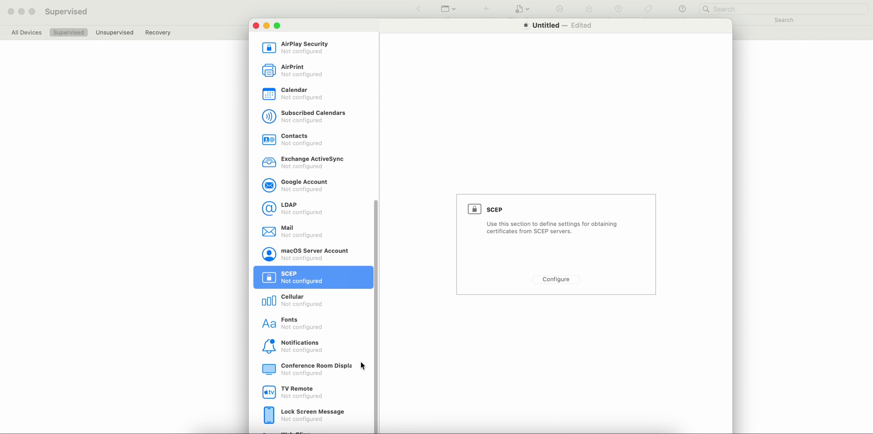
pyautogui.moveTo(486, 27); pyautogui.dragTo(453, 0)
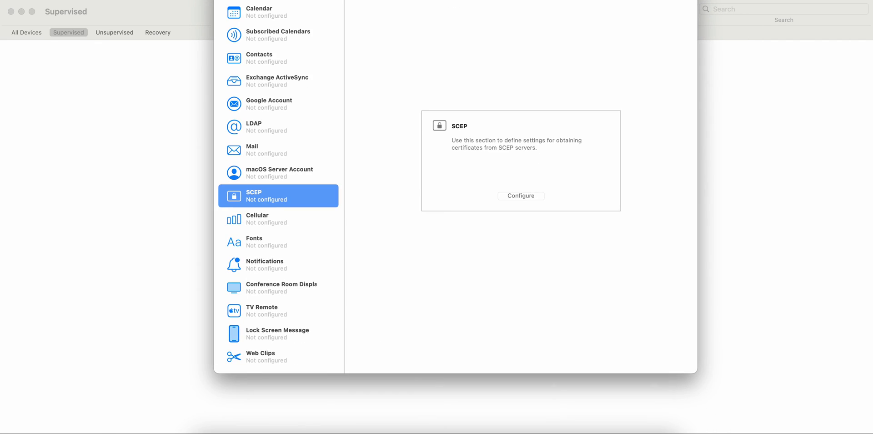
pyautogui.scroll(5, 318, 119)
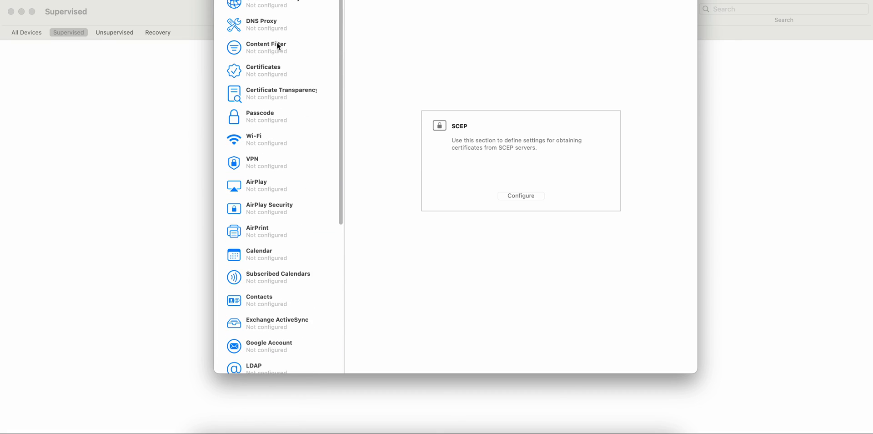
pyautogui.click(294, 42)
pyautogui.click(291, 2)
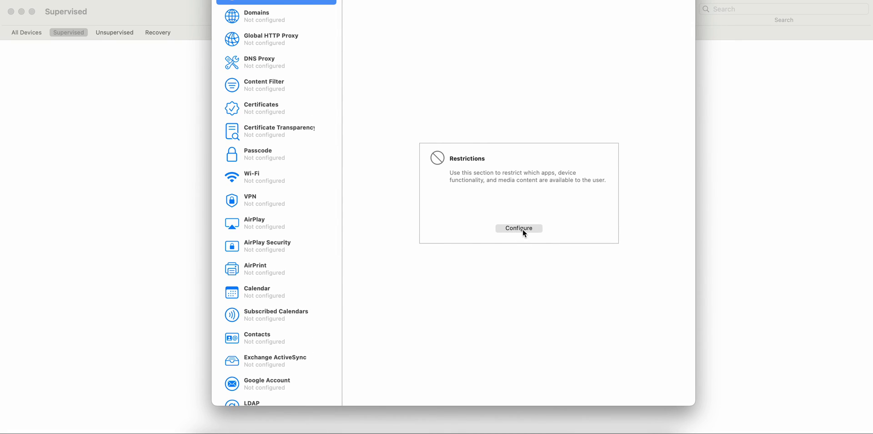
# Configure the Restrictions payload in the MDM Profile.
pyautogui.click(523, 228)
pyautogui.scroll(2, 276, 42)
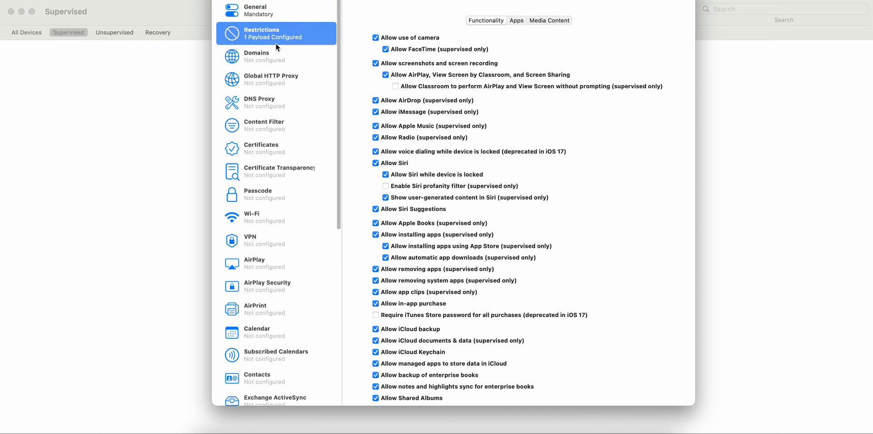
pyautogui.click(300, 8)
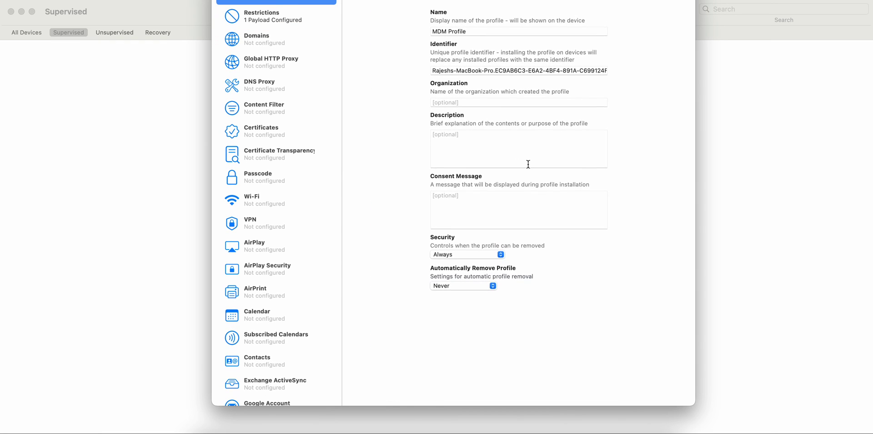
pyautogui.scroll(2, 527, 164)
pyautogui.moveTo(450, 1); pyautogui.dragTo(459, 11)
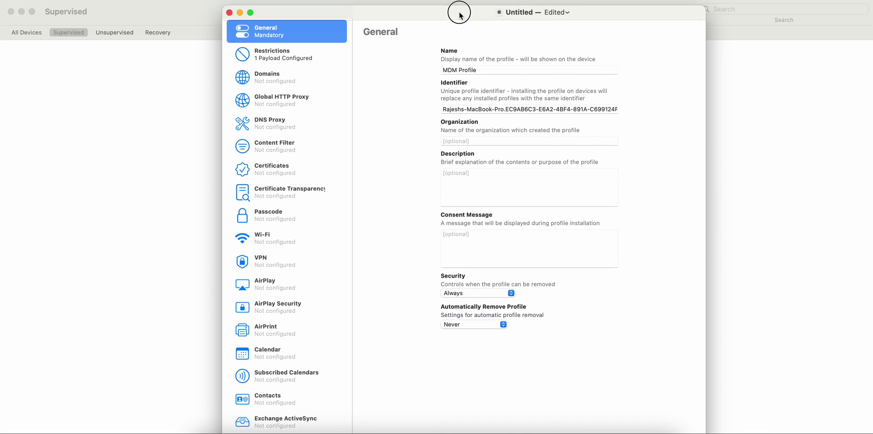
pyautogui.scroll(-10, 325, 184)
pyautogui.scroll(1, 326, 190)
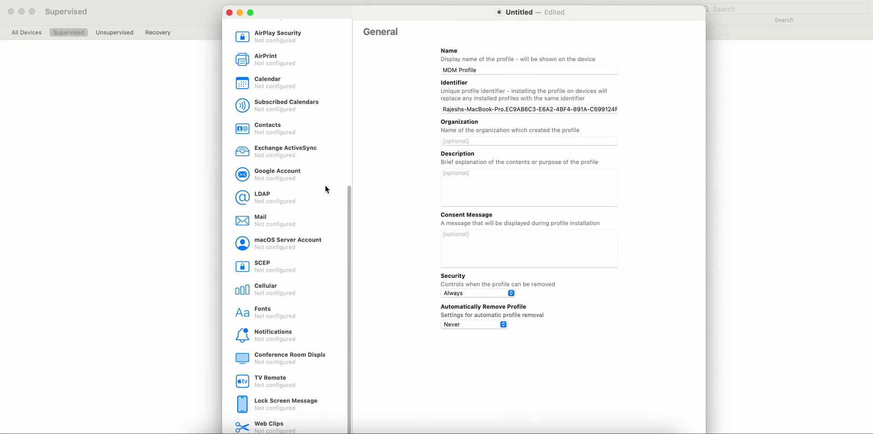
# Save the profile as 'MDM Profile' in Downloads and close its window.
pyautogui.click(108, 0)
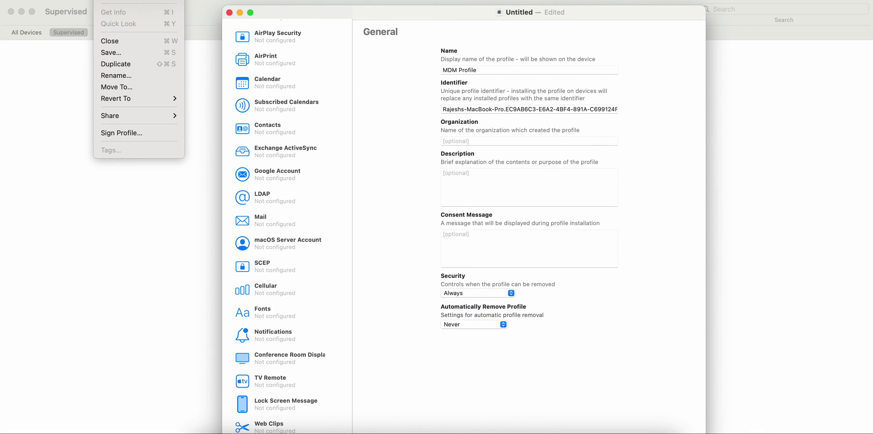
pyautogui.click(140, 52)
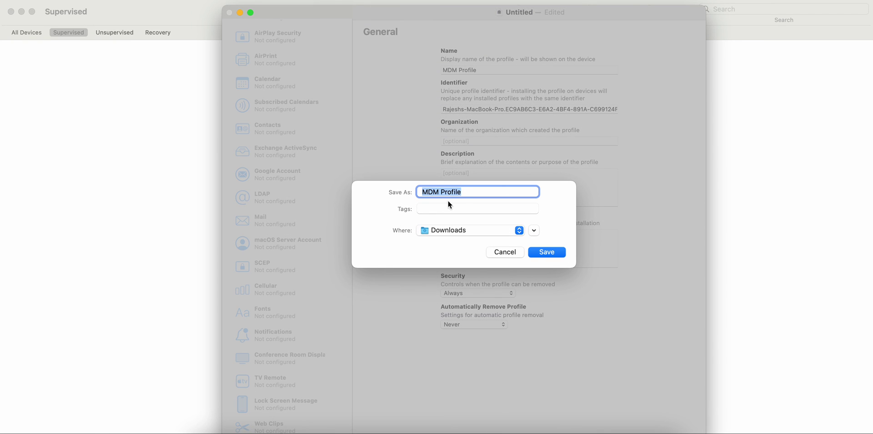
pyautogui.click(539, 252)
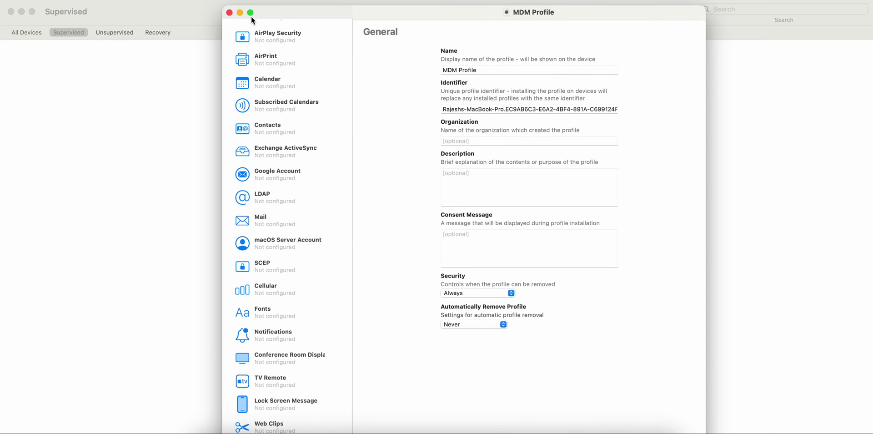
pyautogui.click(230, 13)
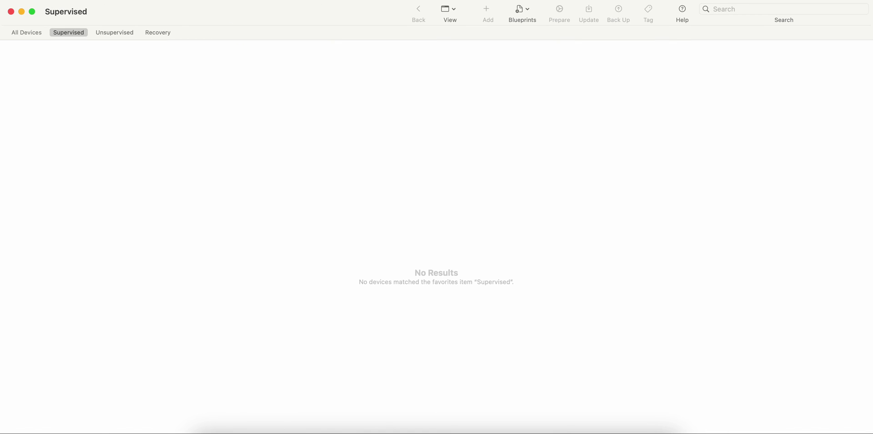
# Switch to All Blueprints and open iOS Blueprint.
pyautogui.click(103, 0)
pyautogui.click(372, 71)
pyautogui.press('super+b')
pyautogui.doubleClick(286, 241)
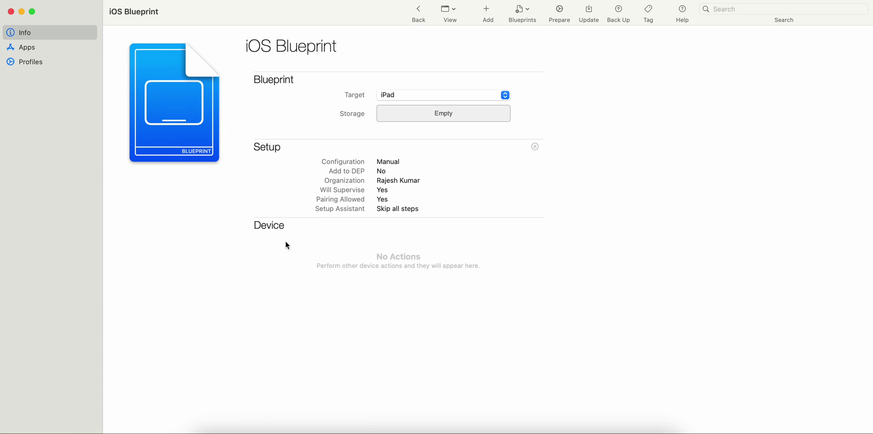
# Add MDM Profile from Downloads to the blueprint's Profiles.
pyautogui.click(37, 60)
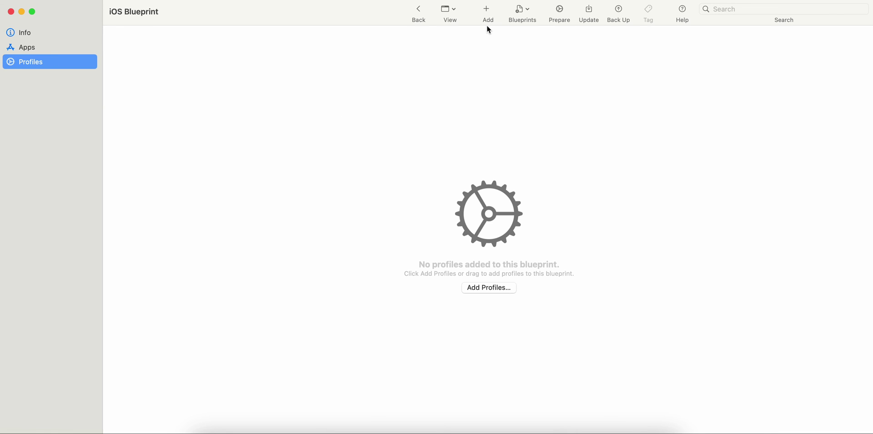
pyautogui.click(487, 12)
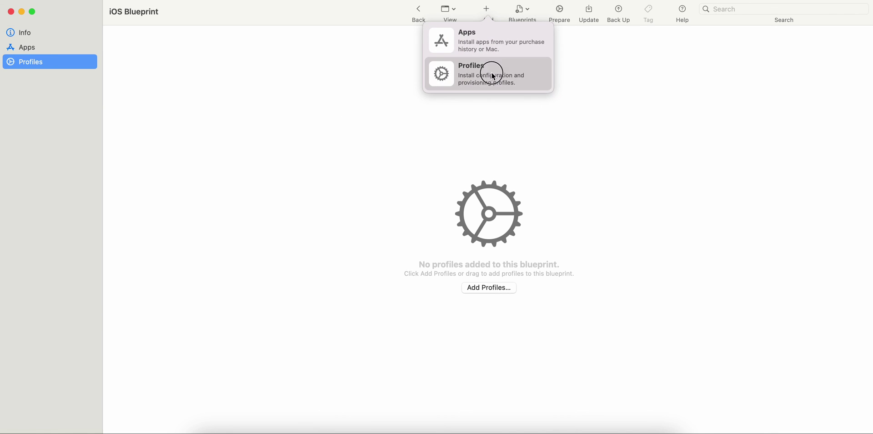
pyautogui.click(494, 77)
pyautogui.click(399, 171)
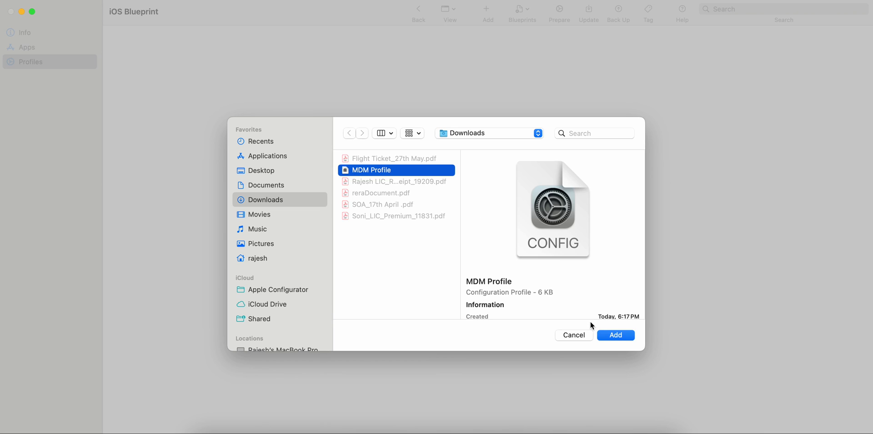
pyautogui.click(605, 337)
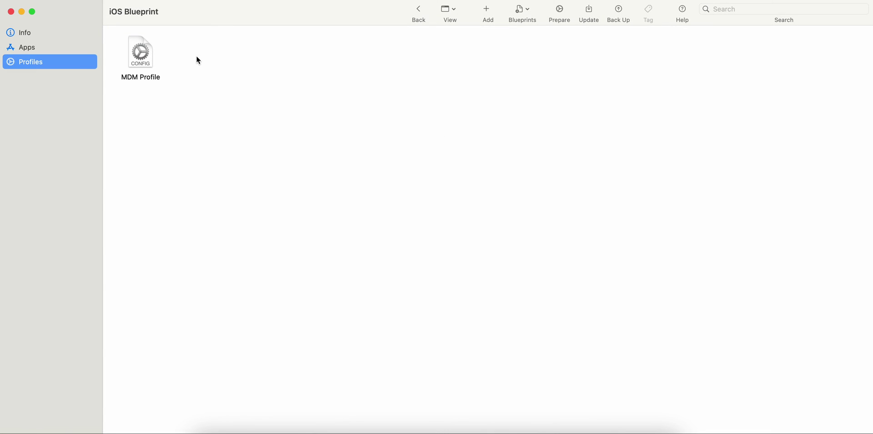
pyautogui.click(153, 66)
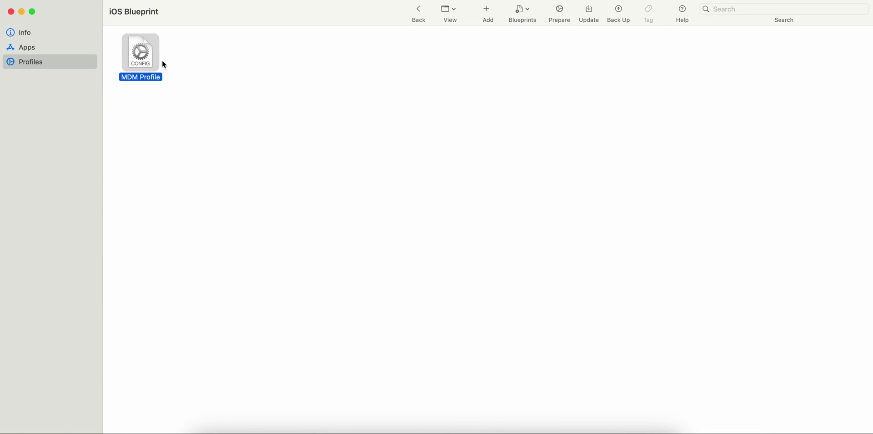
pyautogui.click(57, 47)
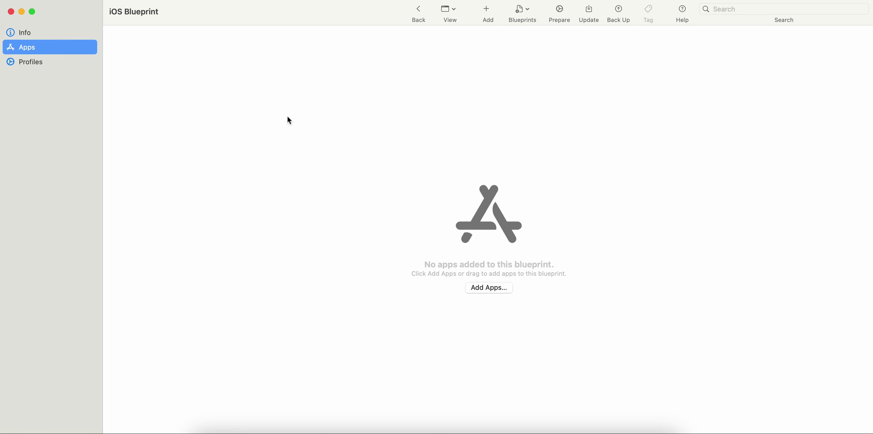
# Select MDM Profile in the blueprint, then view the Prepare Devices options and cancel.
pyautogui.click(60, 68)
pyautogui.click(136, 51)
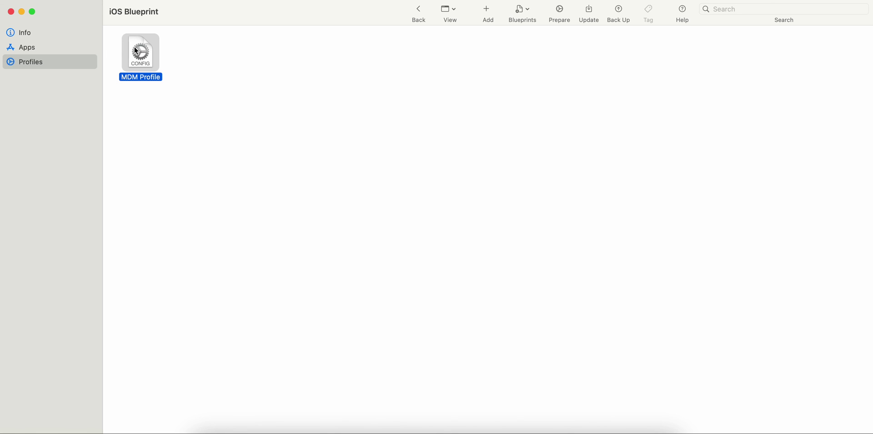
pyautogui.click(530, 11)
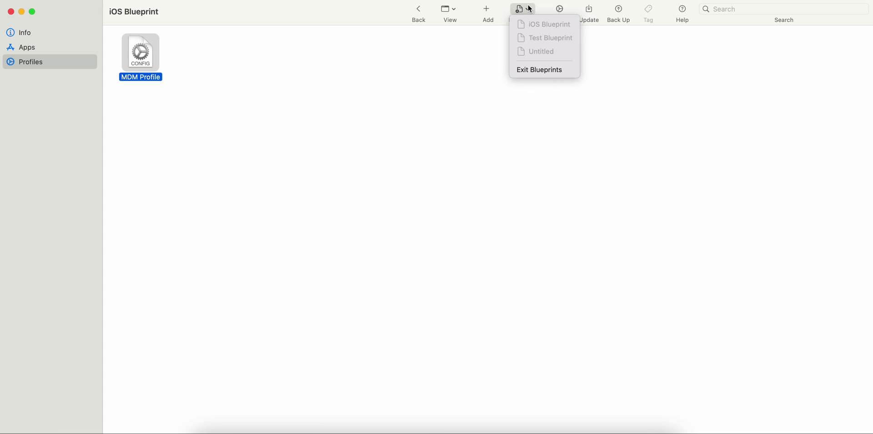
pyautogui.click(501, 32)
pyautogui.click(567, 10)
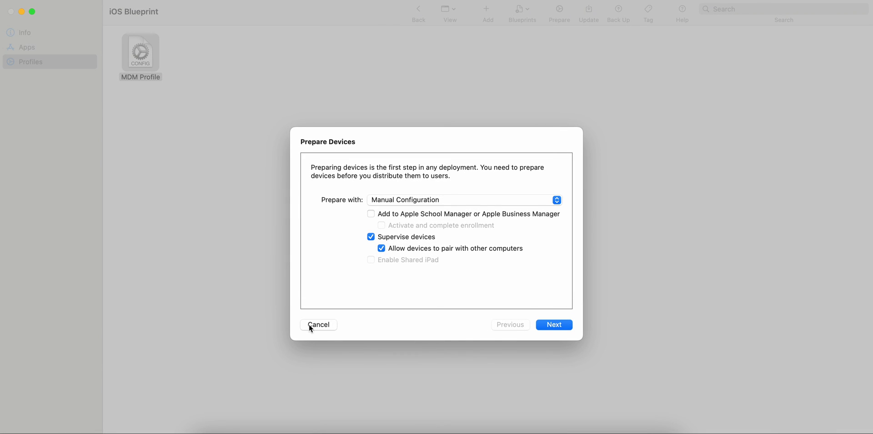
pyautogui.click(311, 326)
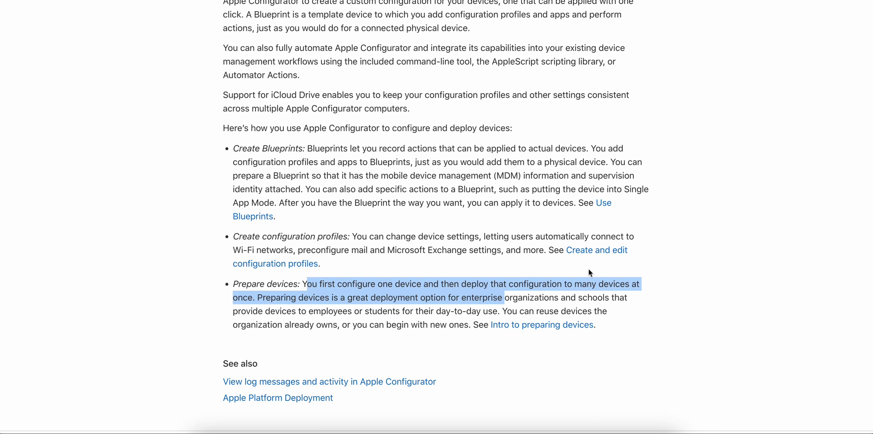
# Return to iOS Blueprint's Info page and check its storage usage of 6 KB.
pyautogui.click(626, 429)
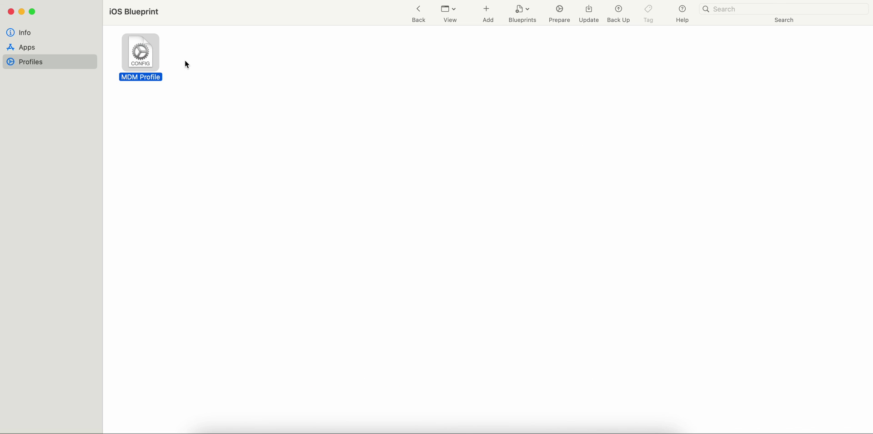
pyautogui.click(54, 48)
pyautogui.click(52, 38)
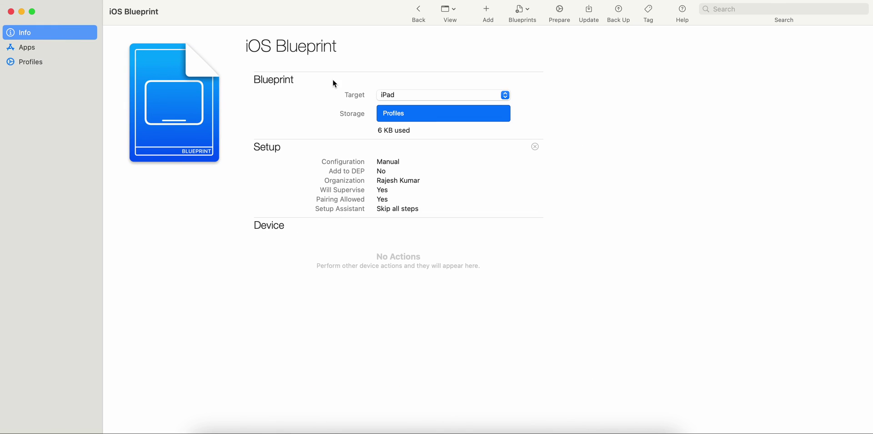
pyautogui.click(452, 115)
# Confirm MDM Profile is listed in the blueprint's Profiles section.
pyautogui.click(62, 48)
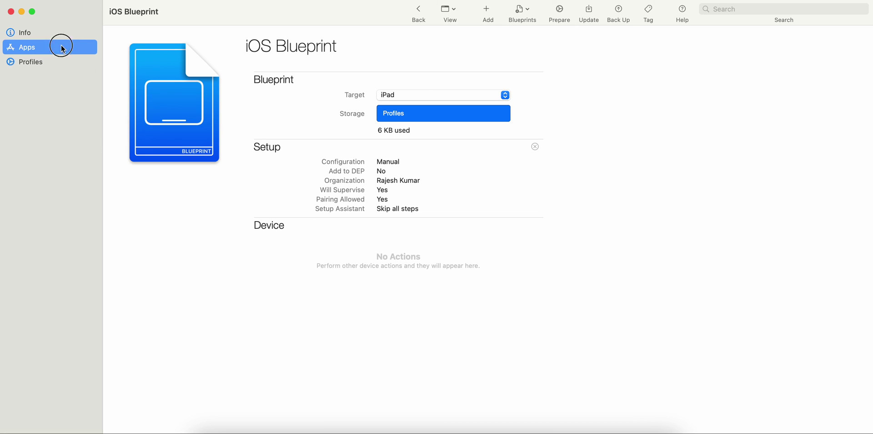
pyautogui.click(63, 63)
pyautogui.click(157, 54)
pyautogui.click(229, 51)
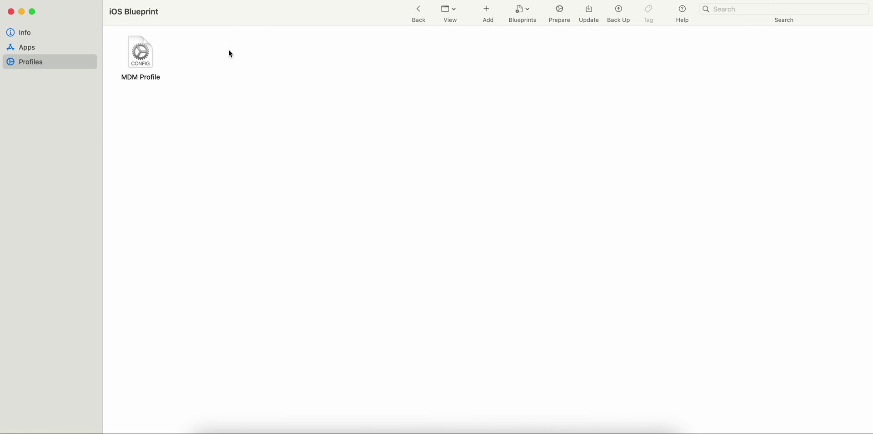